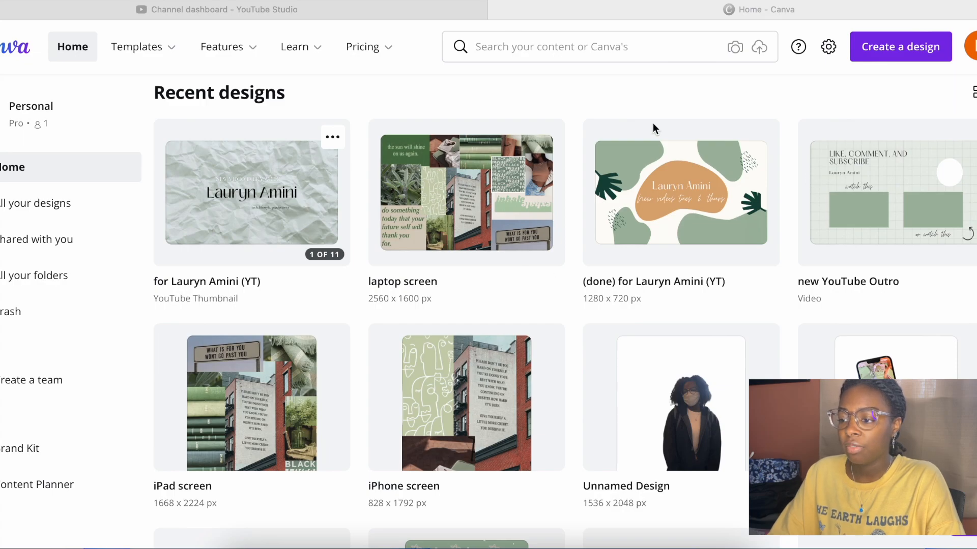
Open Pinterest in a new browser tab and browse the home feed for inspiration.
key(super+t)
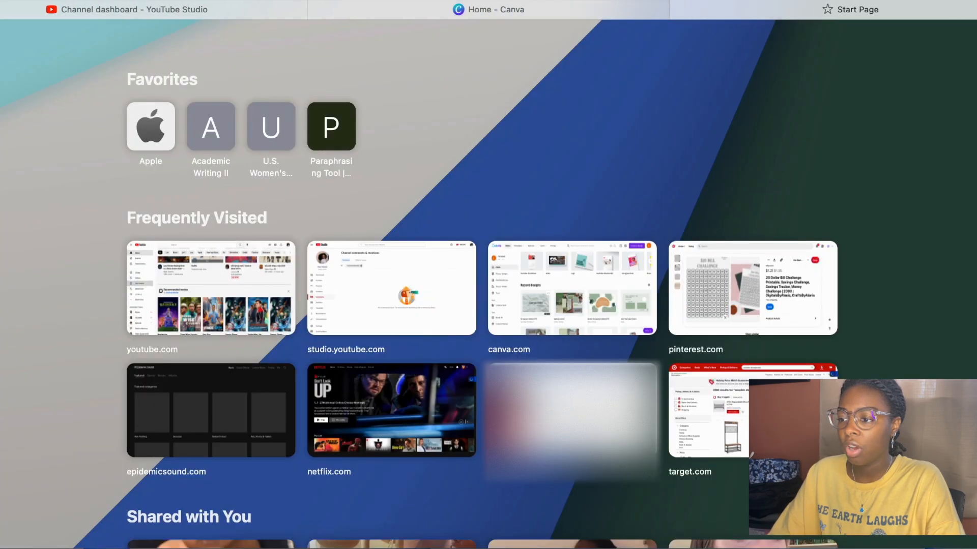
text(pi)
key(Return)
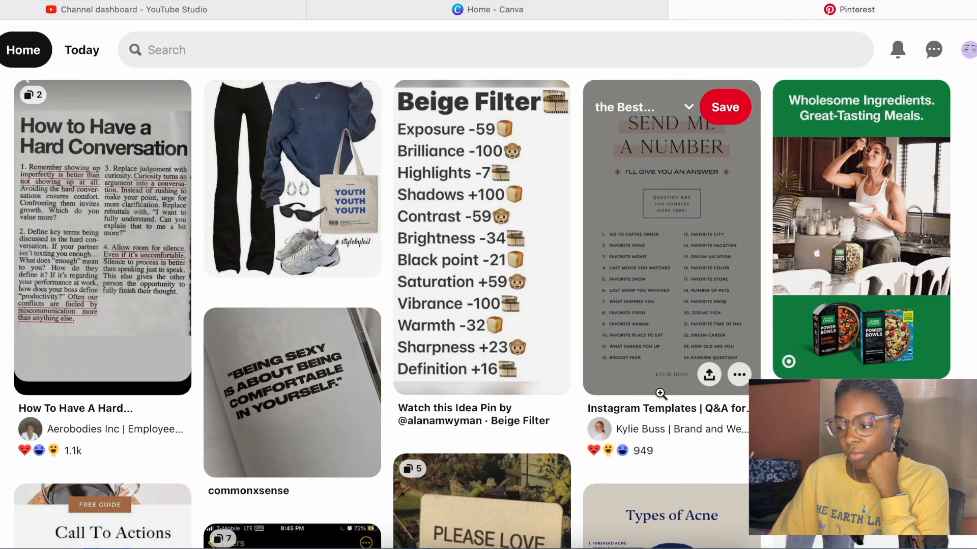
scroll(483, 315, down, 10)
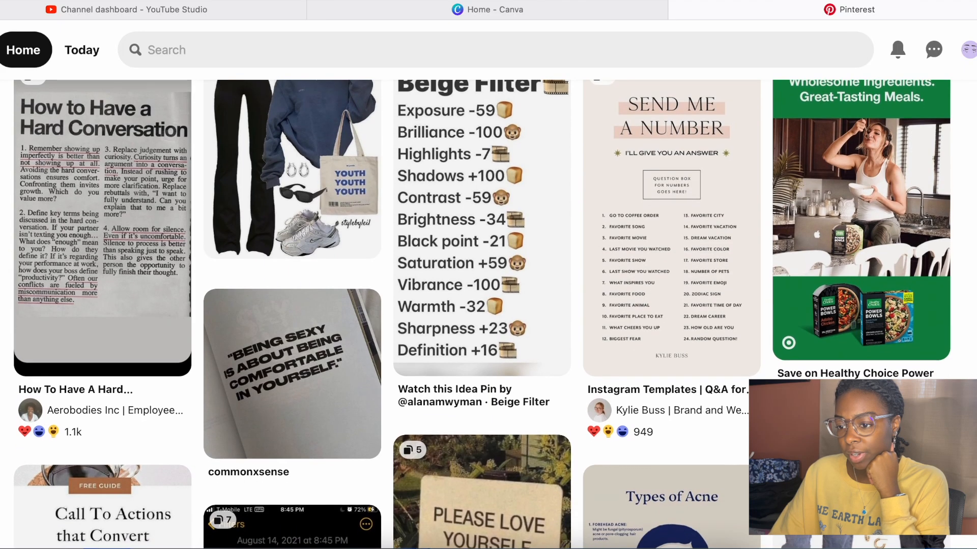
scroll(594, 398, down, 8)
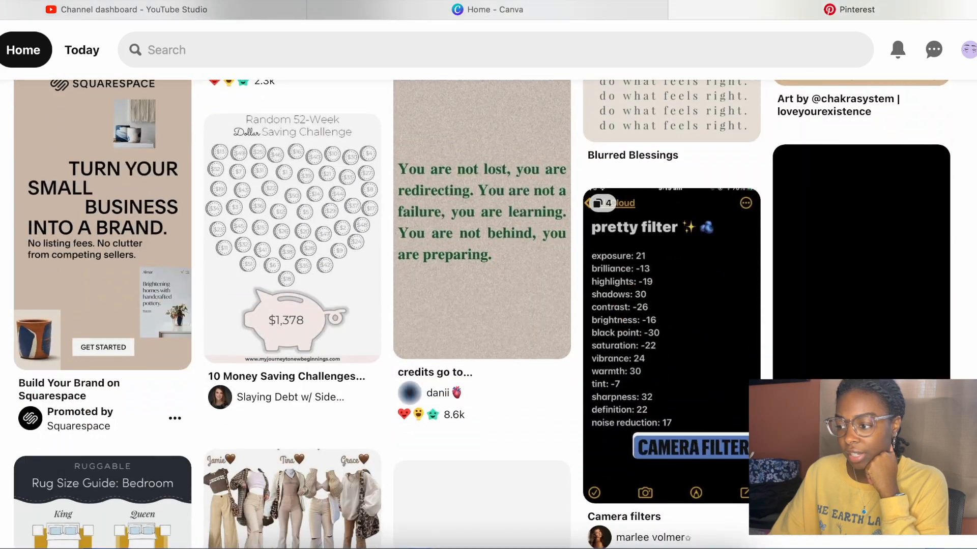
scroll(594, 398, down, 5)
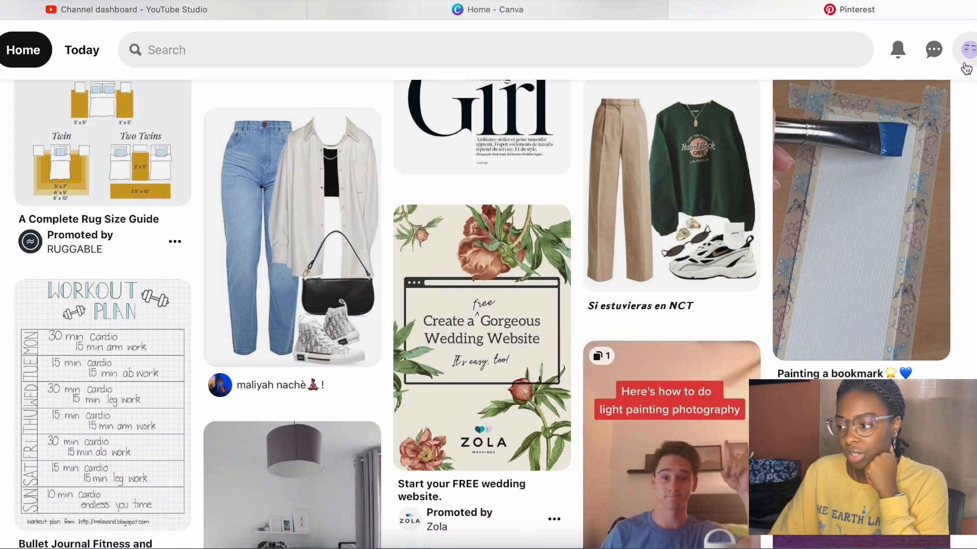
Open the iOS 15 board from the profile's saved boards and view its pins.
click(966, 51)
scroll(717, 346, down, 10)
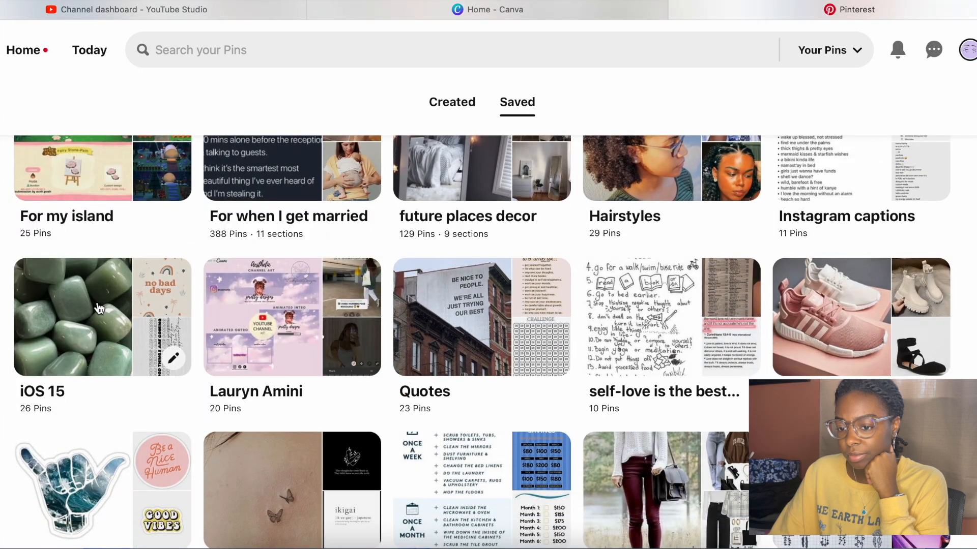
click(99, 308)
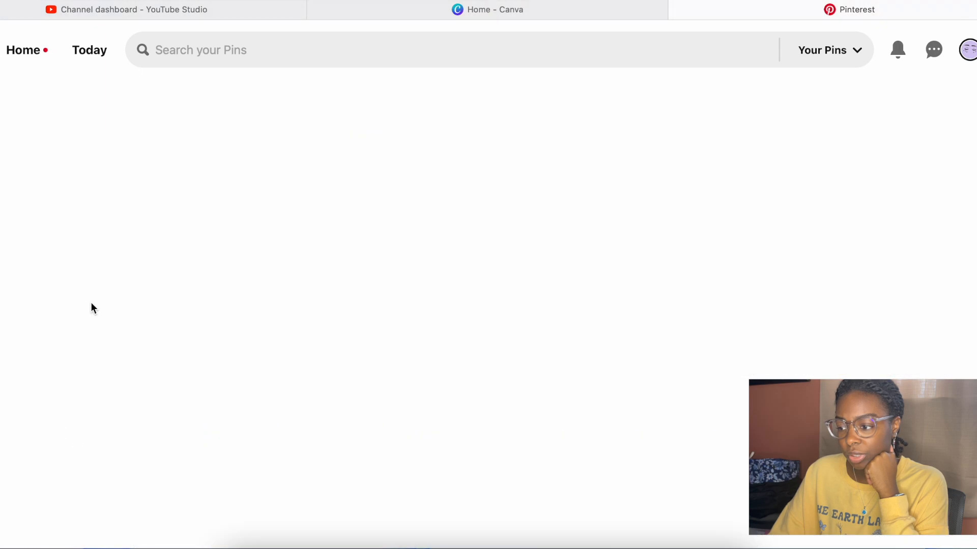
scroll(381, 298, down, 5)
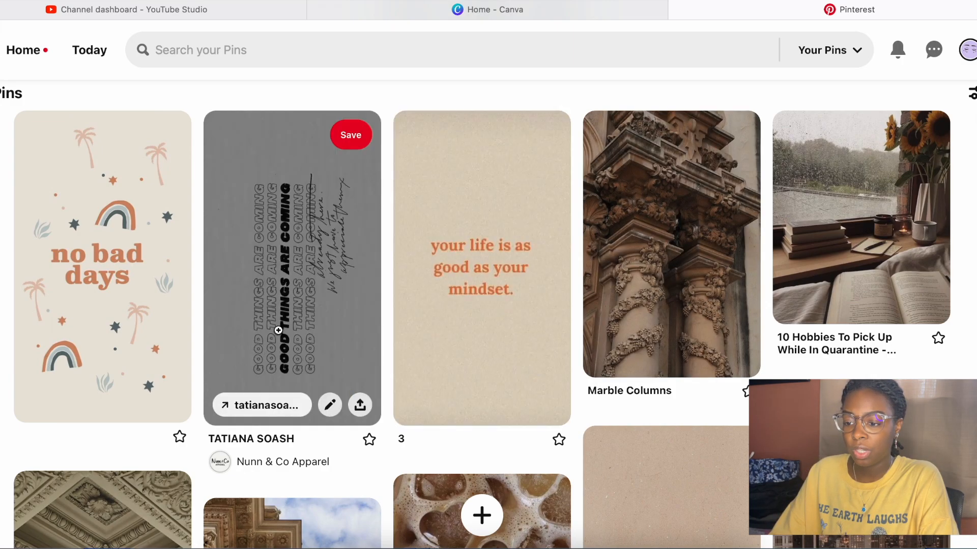
Download the "Good things are coming" pin image to the Desktop and return to the iOS 15 board.
click(284, 238)
click(524, 140)
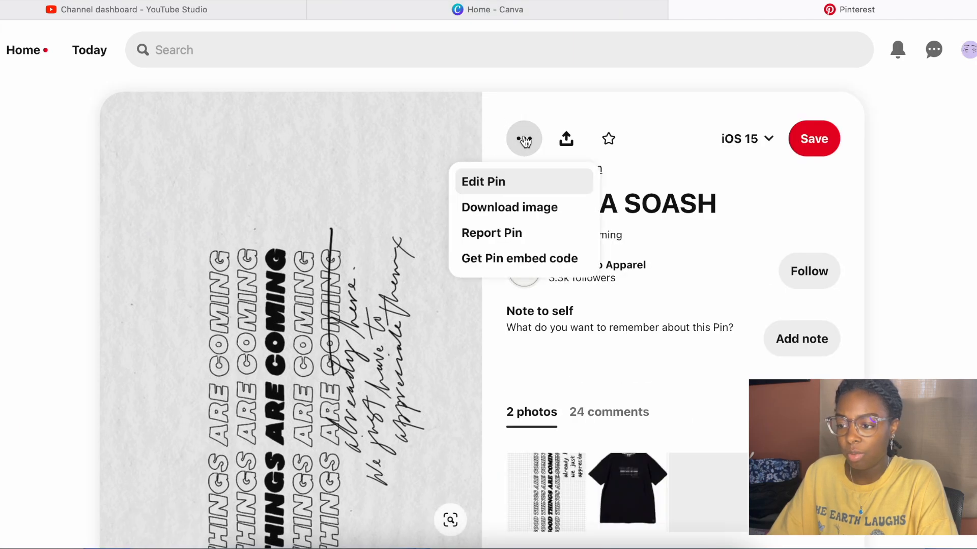
click(518, 203)
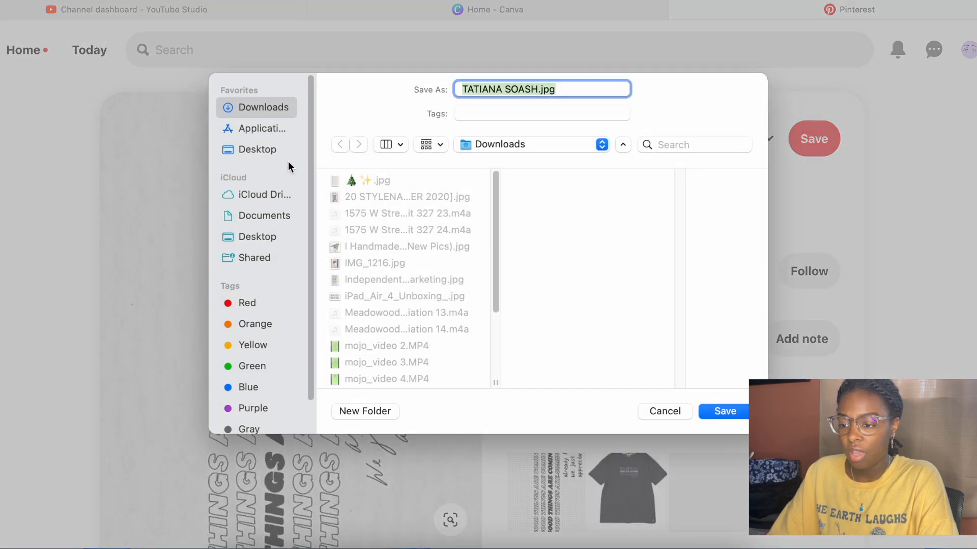
click(260, 148)
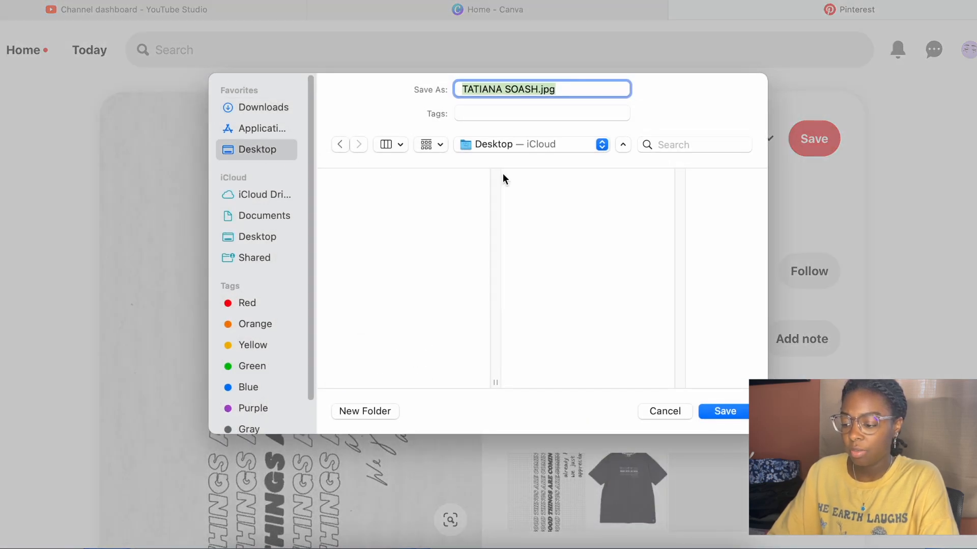
key(Return)
click(1, 115)
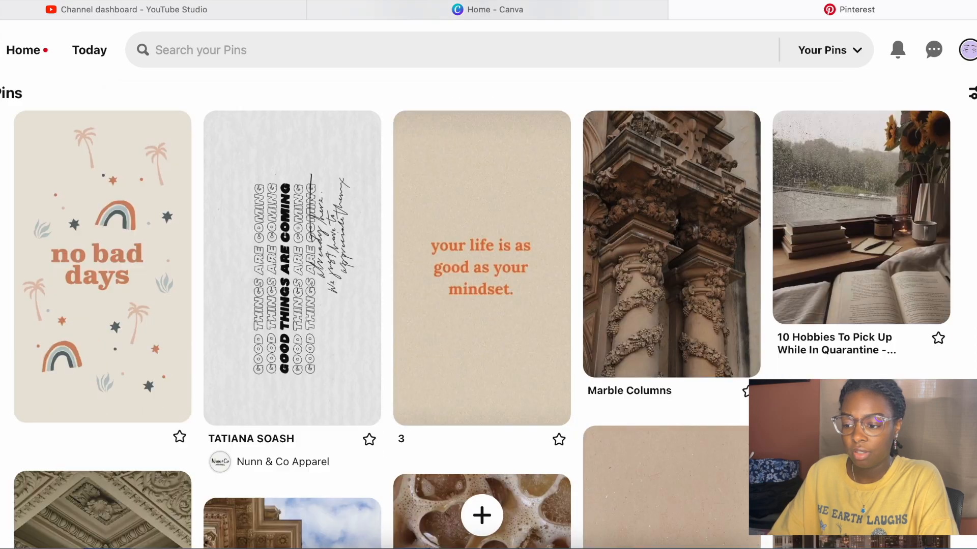
Look through the remaining pins on the iOS 15 board.
mouse_move(522, 239)
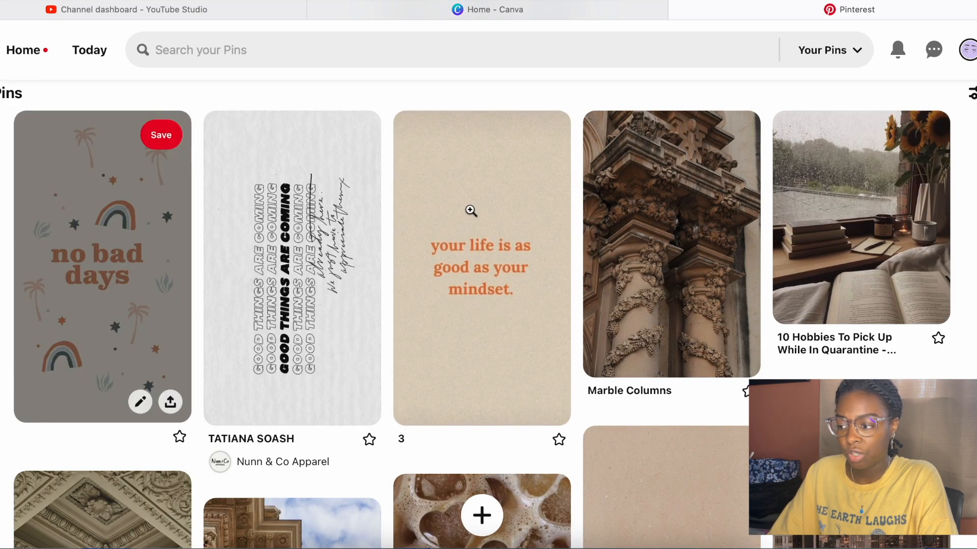
scroll(471, 210, down, 10)
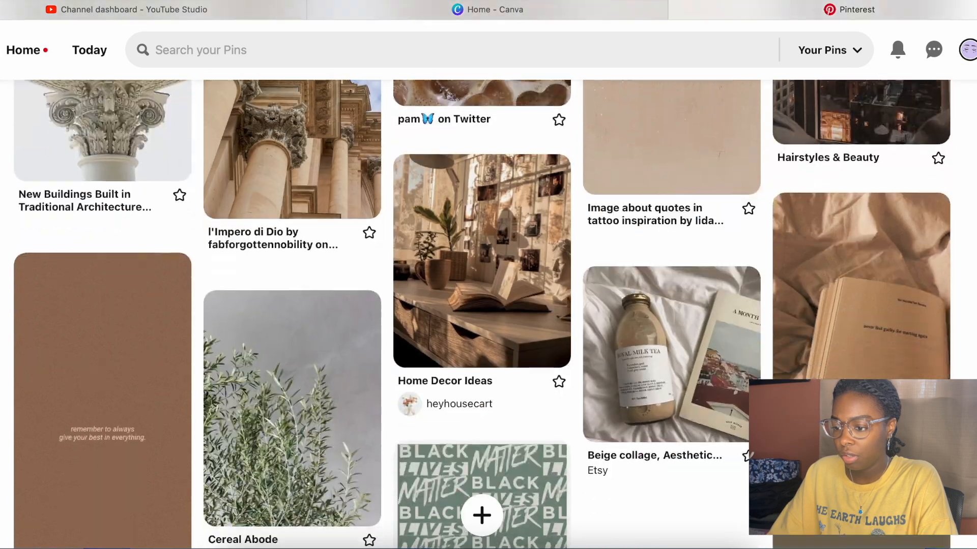
scroll(470, 210, down, 15)
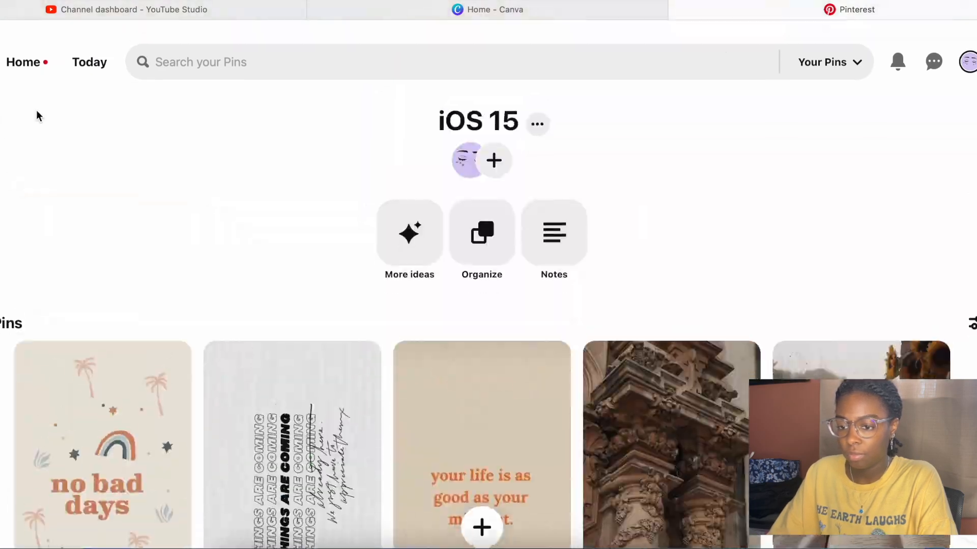
Search all of Pinterest for "yoga" from the home feed and browse for pins.
click(23, 50)
click(731, 58)
text(yoga)
key(Return)
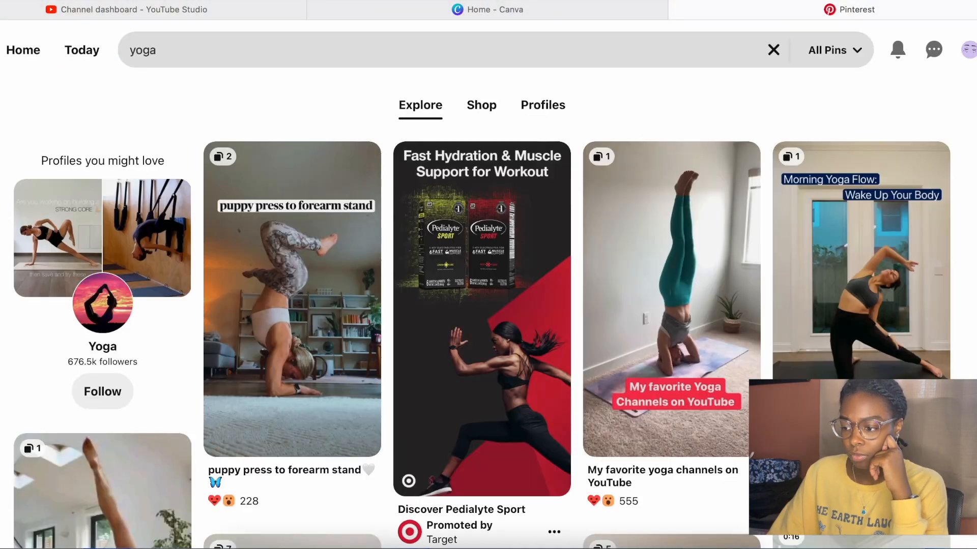
scroll(482, 315, down, 13)
Search Pinterest for reading, "studying" and "green aesthetic" pins.
text(reading)
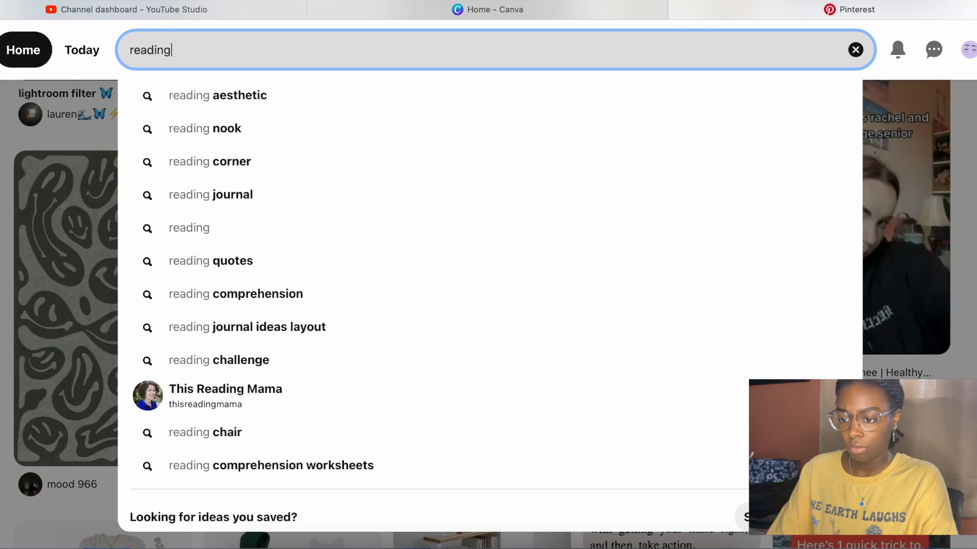
click(364, 108)
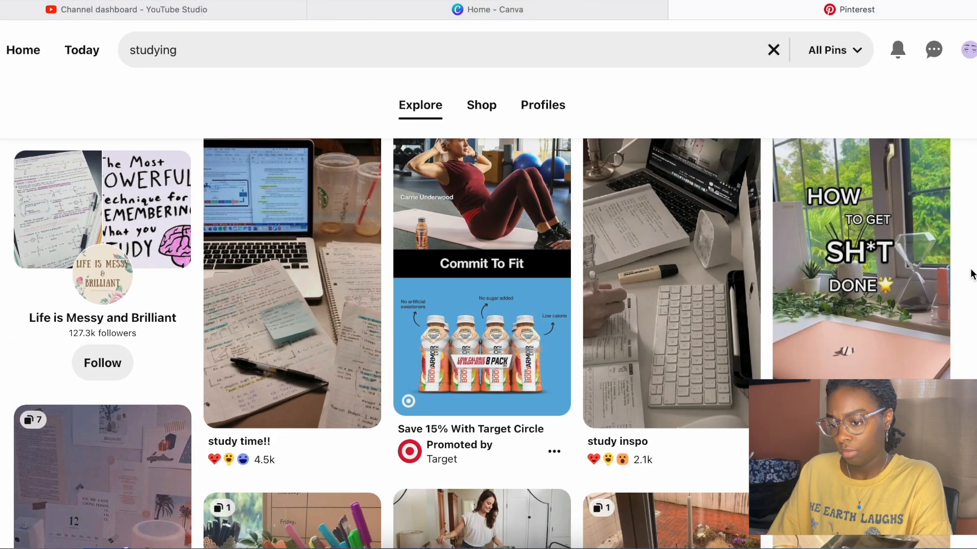
scroll(971, 274, down, 5)
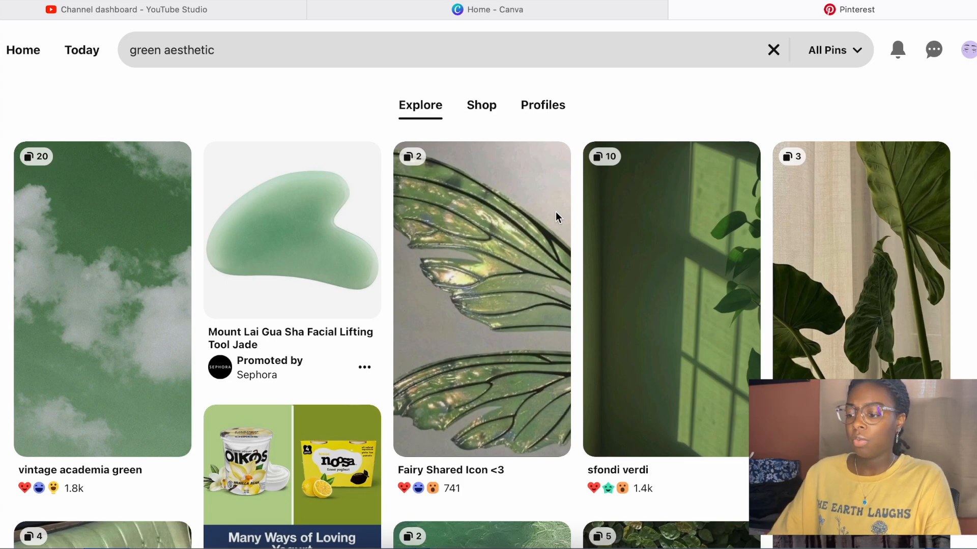
Switch to Canva, open the laptop screen design and review the collages on its two pages.
click(578, 12)
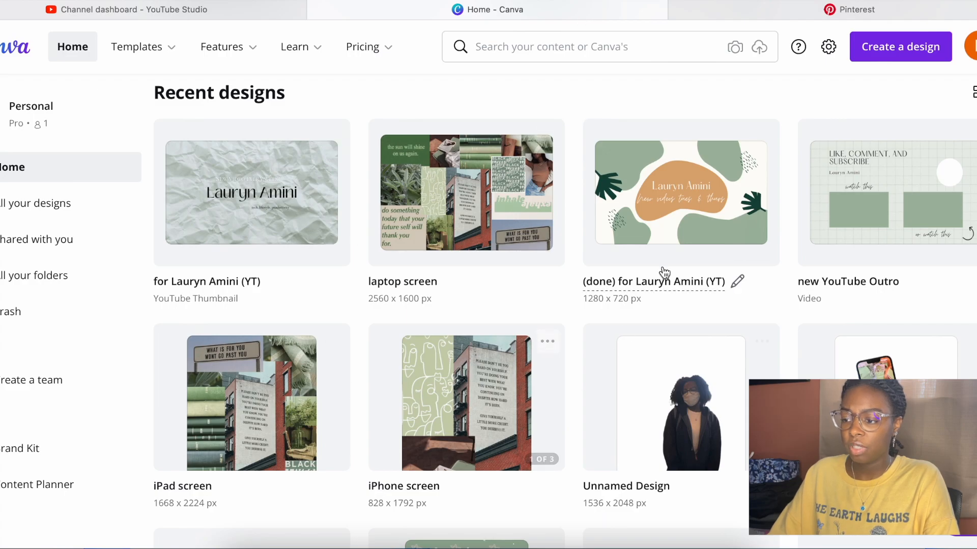
click(468, 203)
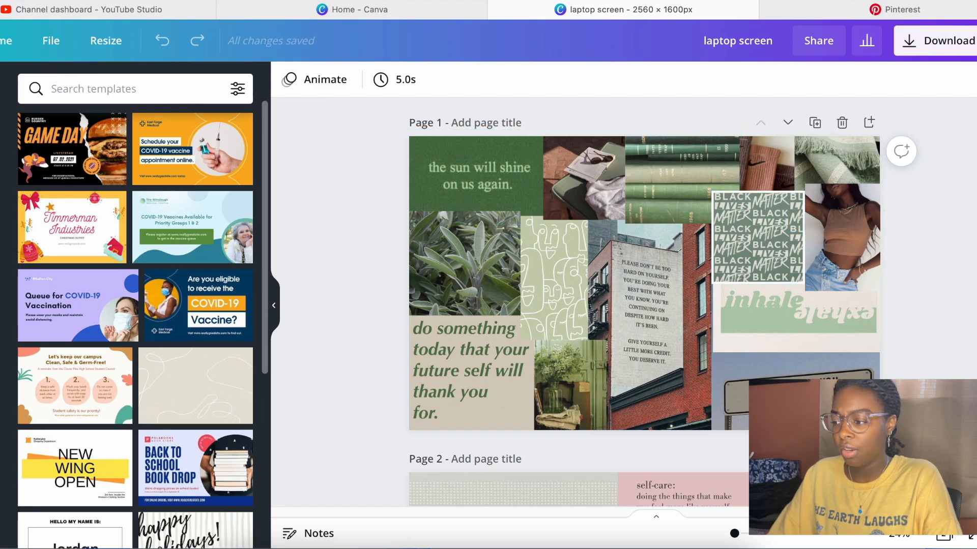
scroll(644, 303, down, 6)
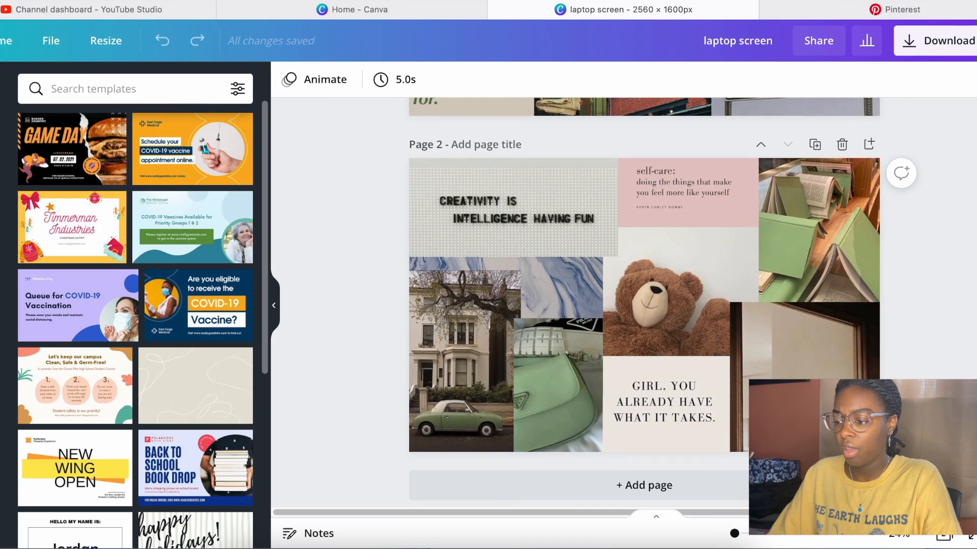
scroll(643, 302, down, 1)
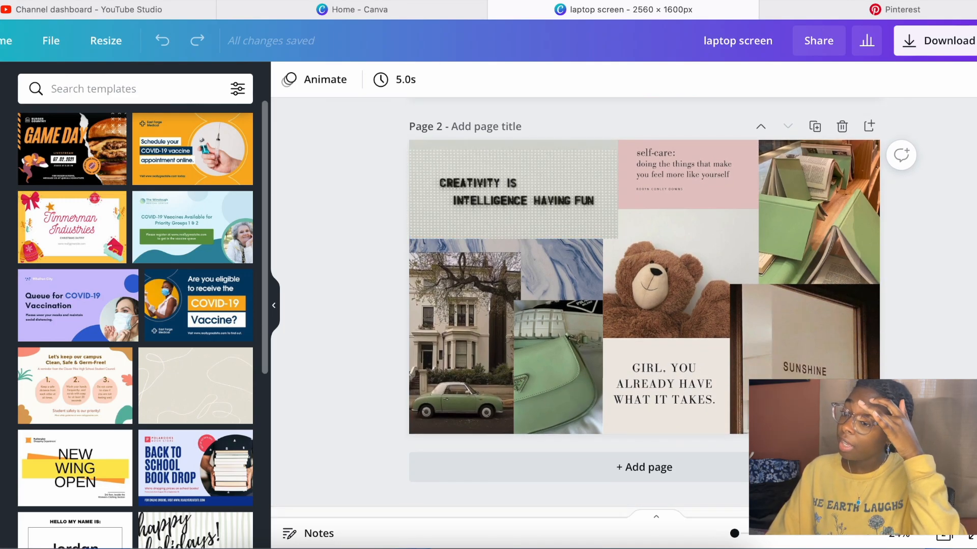
Open the iPad screen design from the recent designs and review the collages on all four pages.
click(350, 10)
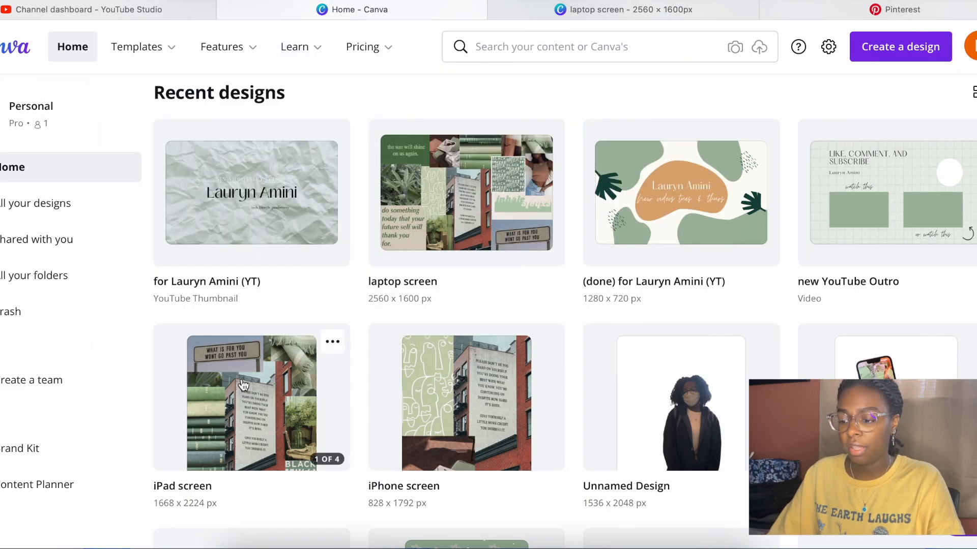
click(254, 389)
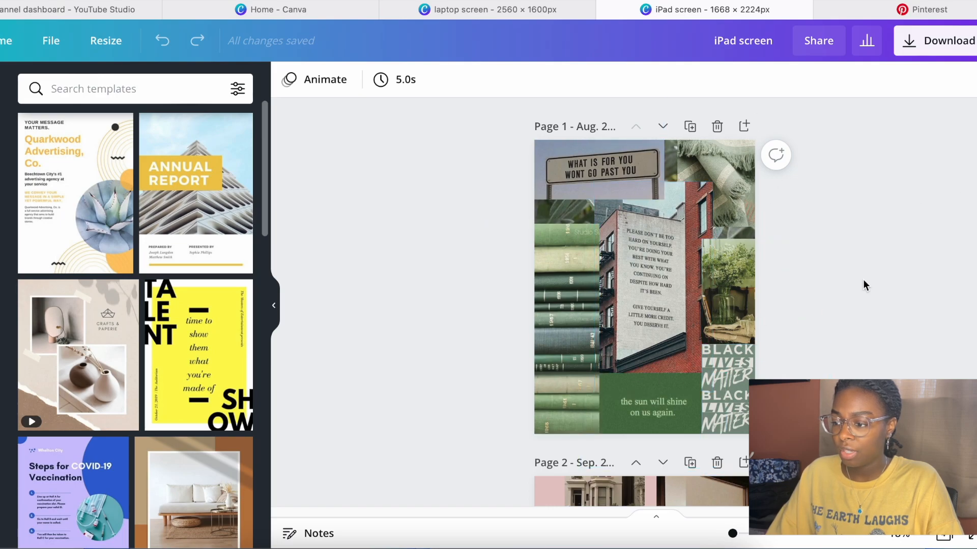
scroll(644, 302, down, 7)
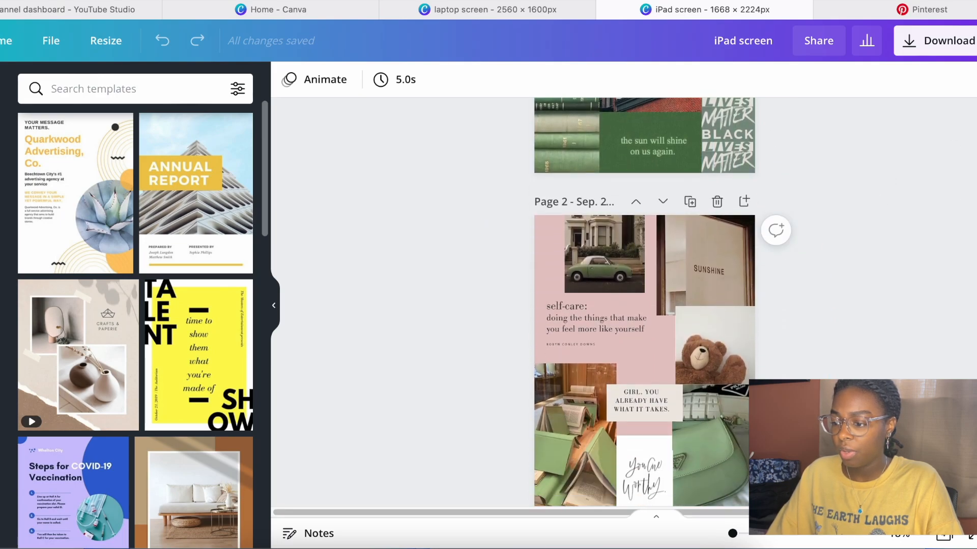
scroll(644, 302, down, 6)
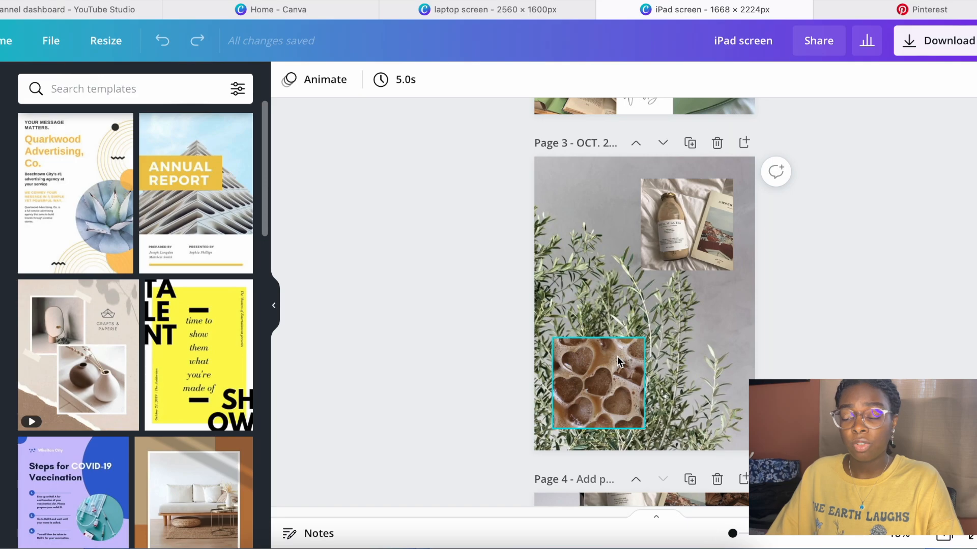
scroll(644, 302, down, 7)
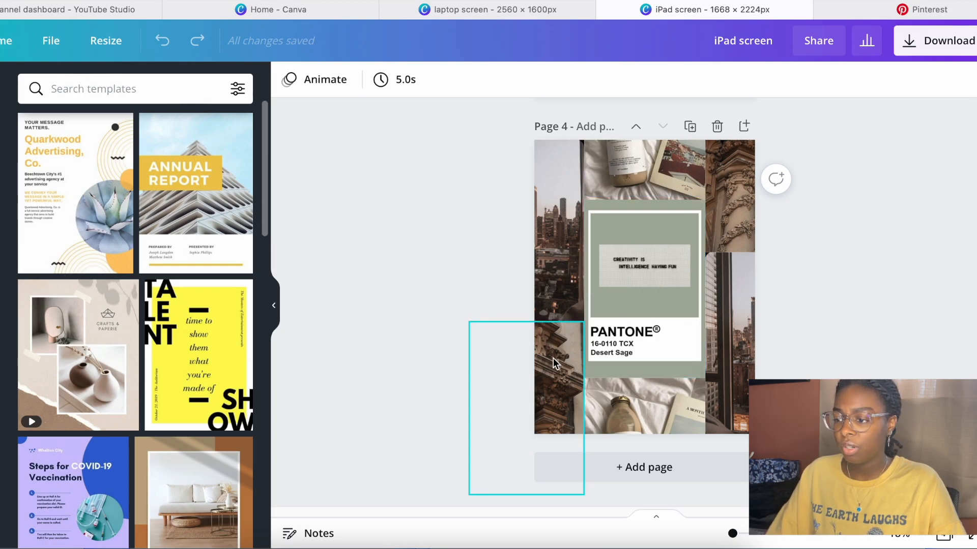
Return to the laptop screen design, and minimise and restore the browser window to view the desktop wallpaper.
click(494, 18)
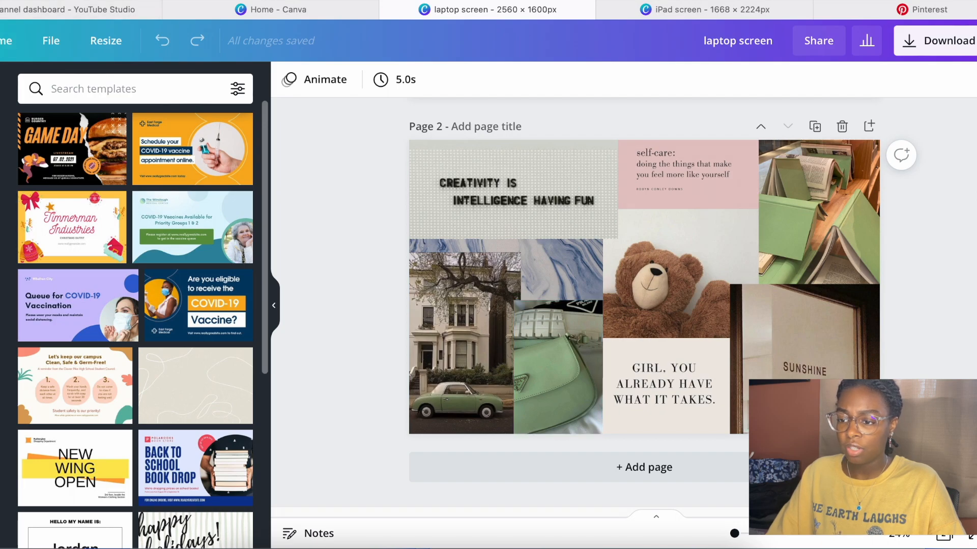
key(super+m)
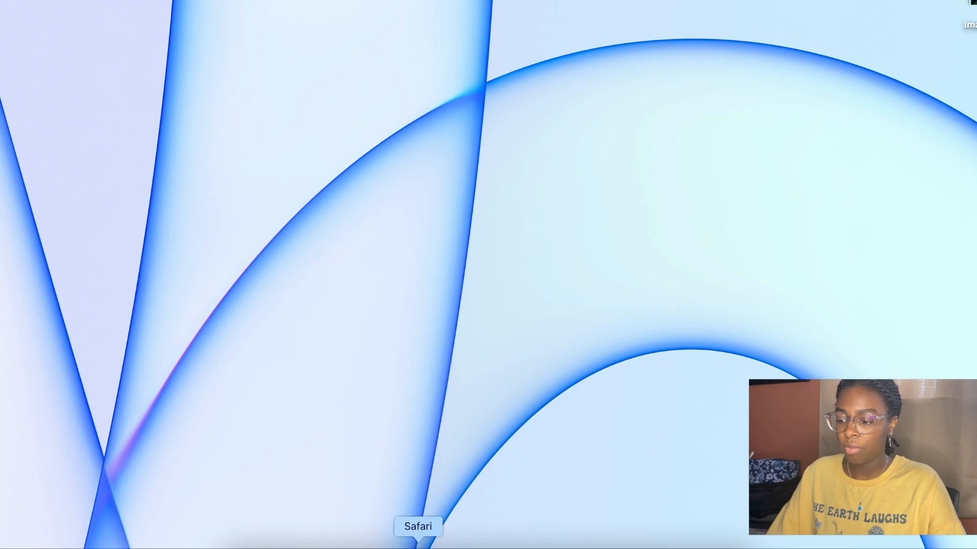
click(418, 545)
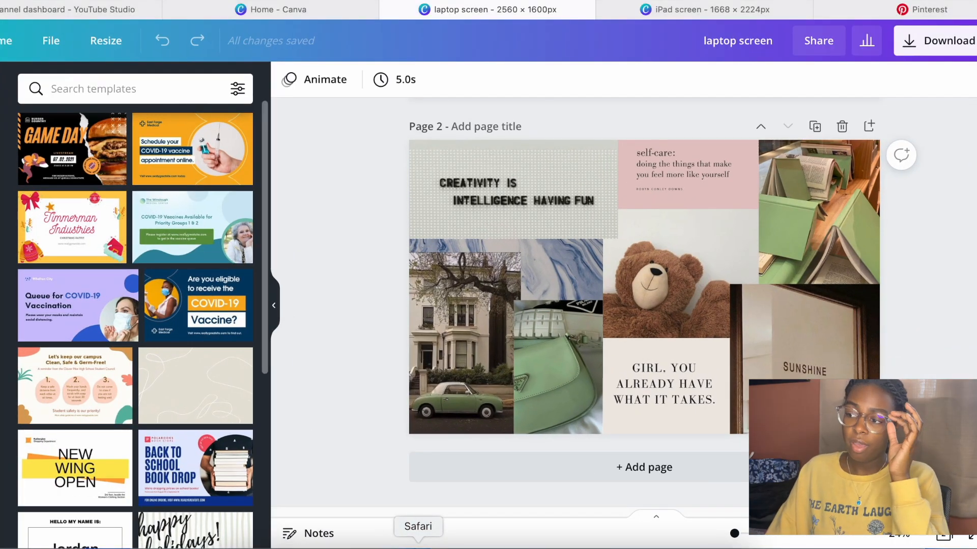
Review the iPhone screen design's pages and close the three open design tabs, returning to the Canva home page.
click(316, 21)
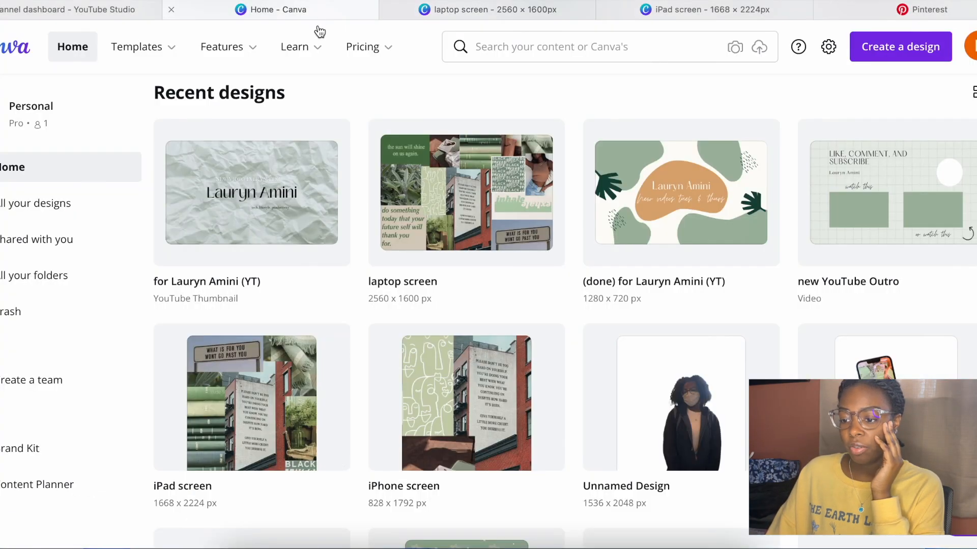
click(416, 420)
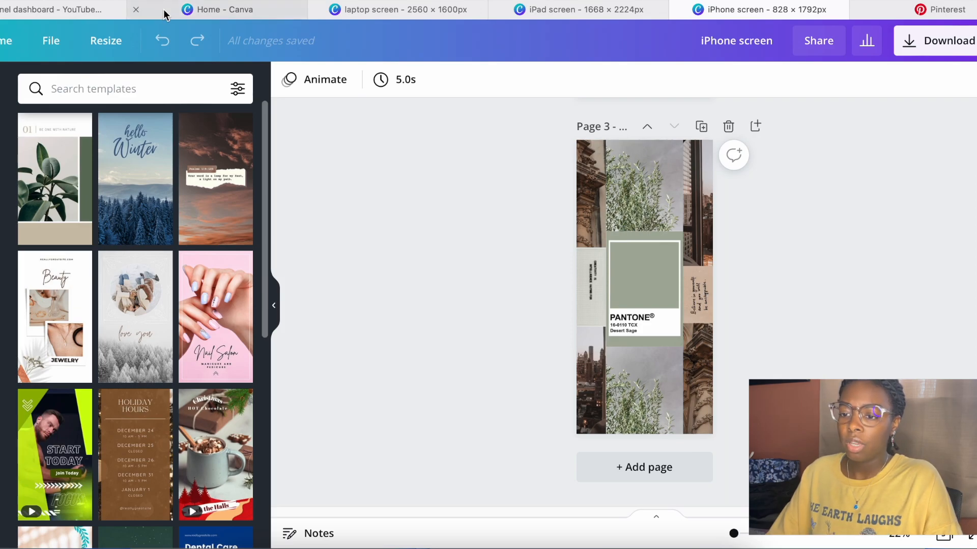
click(317, 11)
click(318, 11)
click(317, 11)
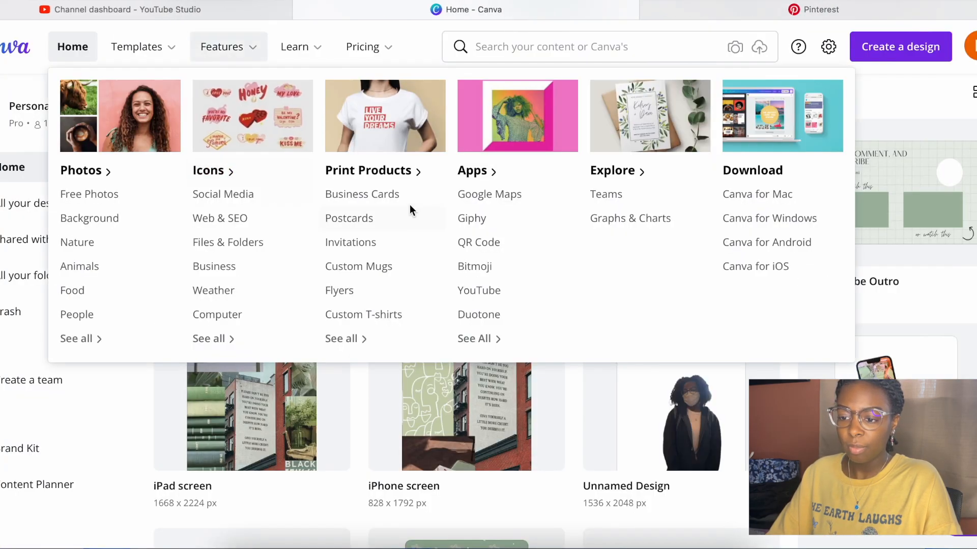
scroll(660, 425, up, 5)
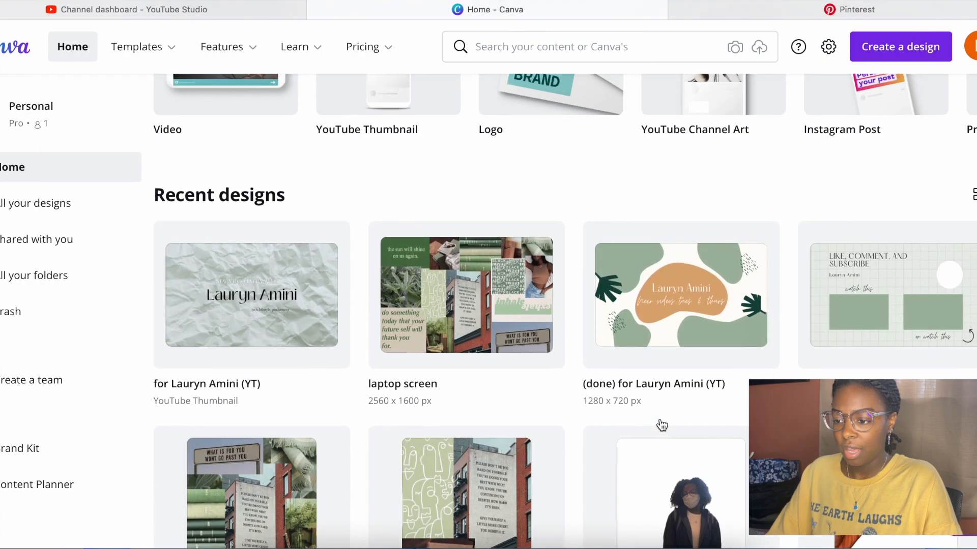
Open a blank third page in the laptop screen design and upload the images saved in the Desktop folder.
scroll(660, 422, down, 6)
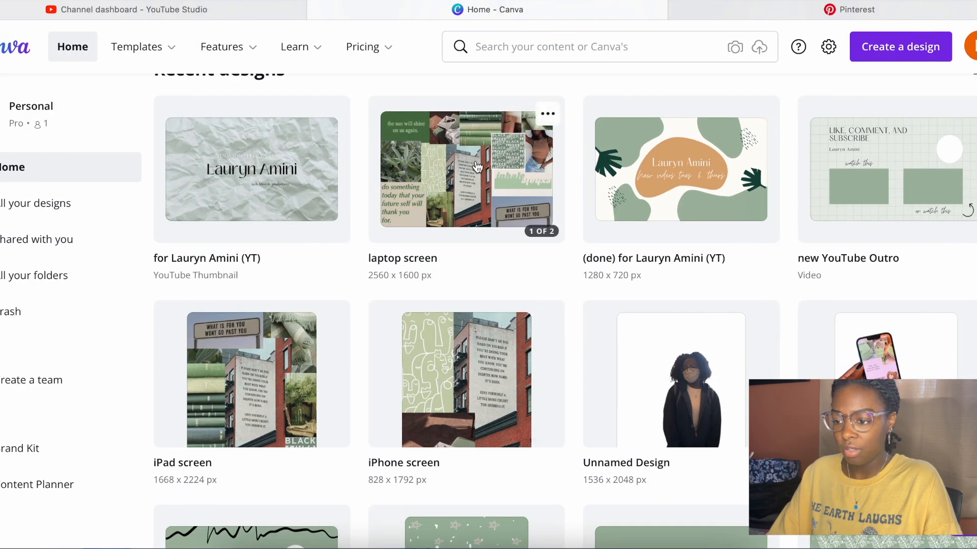
click(477, 167)
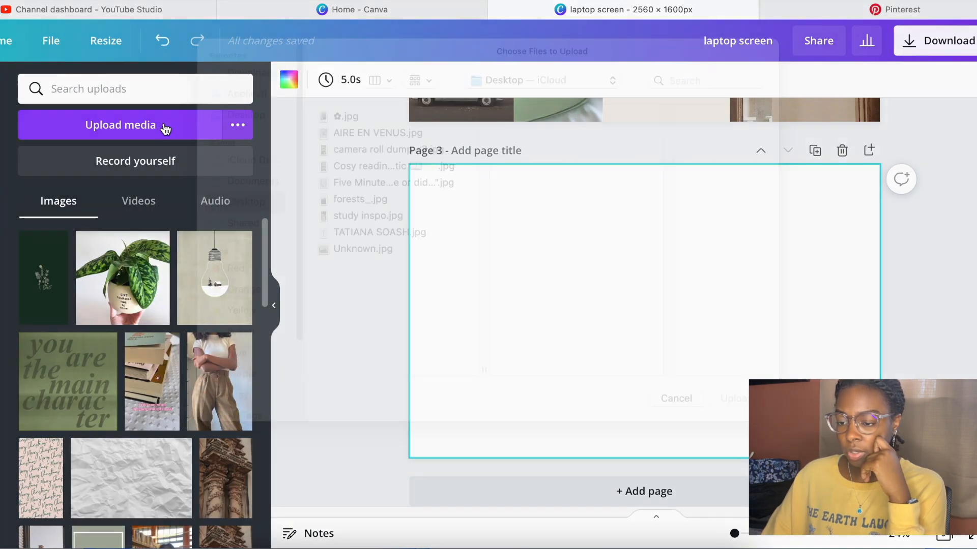
click(165, 129)
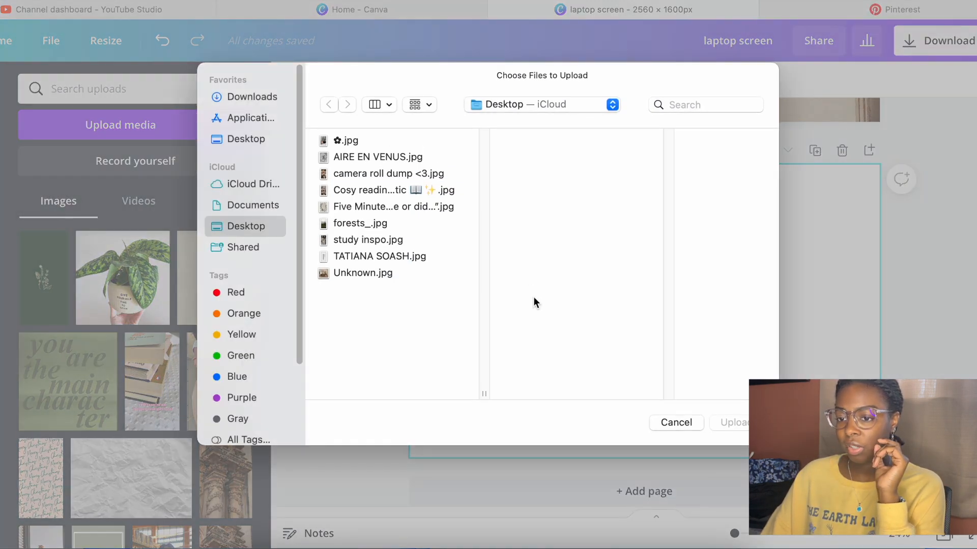
click(348, 143)
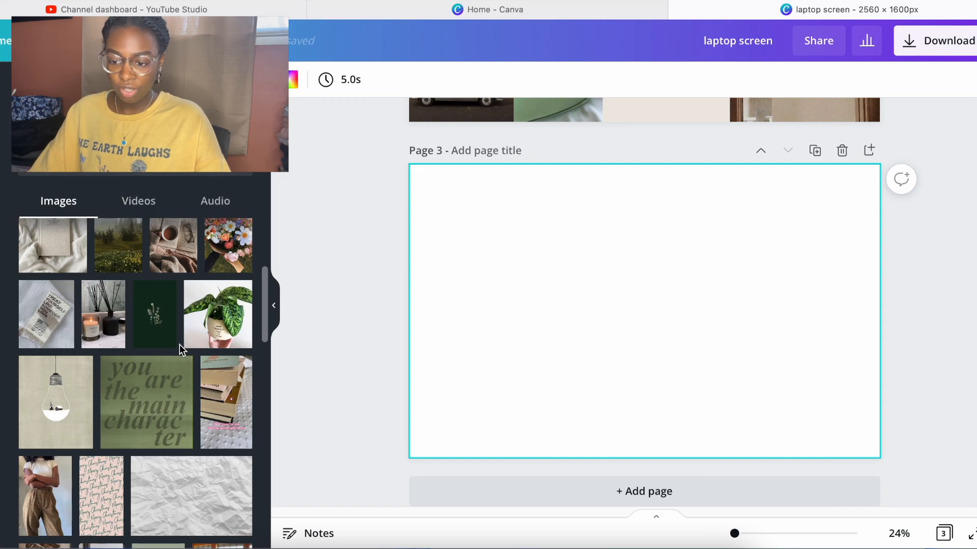
Find the silver YouTube plaque photo in the uploads and place it in the upper-left corner of page 3.
scroll(179, 344, down, 10)
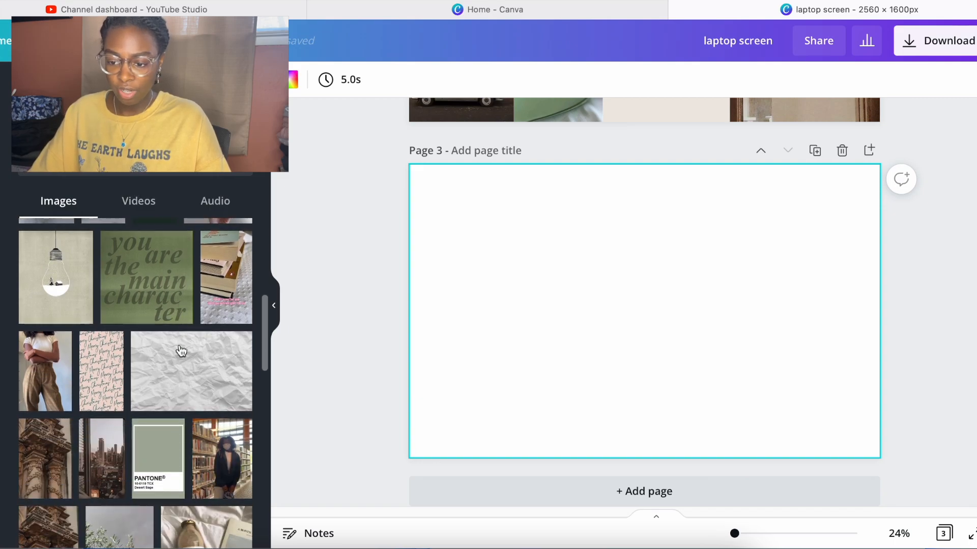
scroll(181, 350, up, 10)
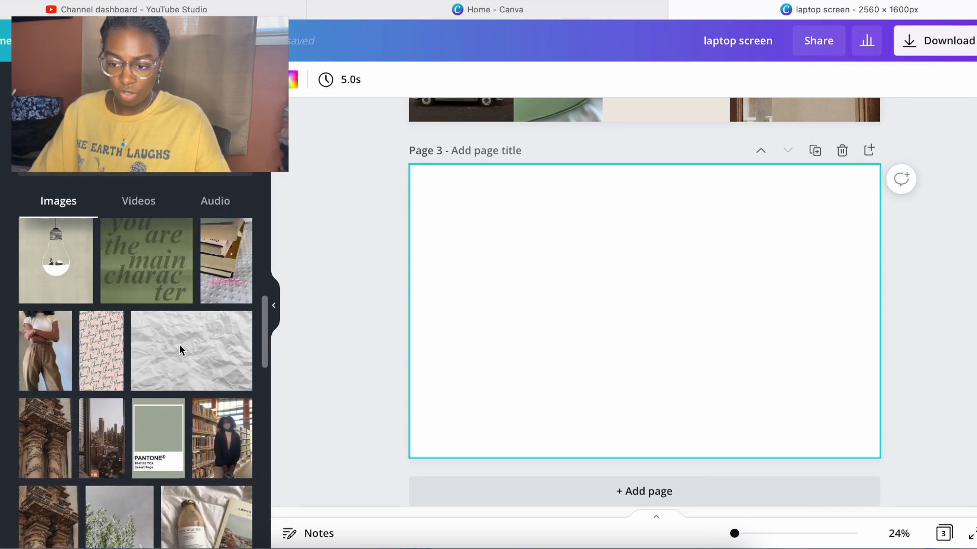
scroll(181, 350, up, 5)
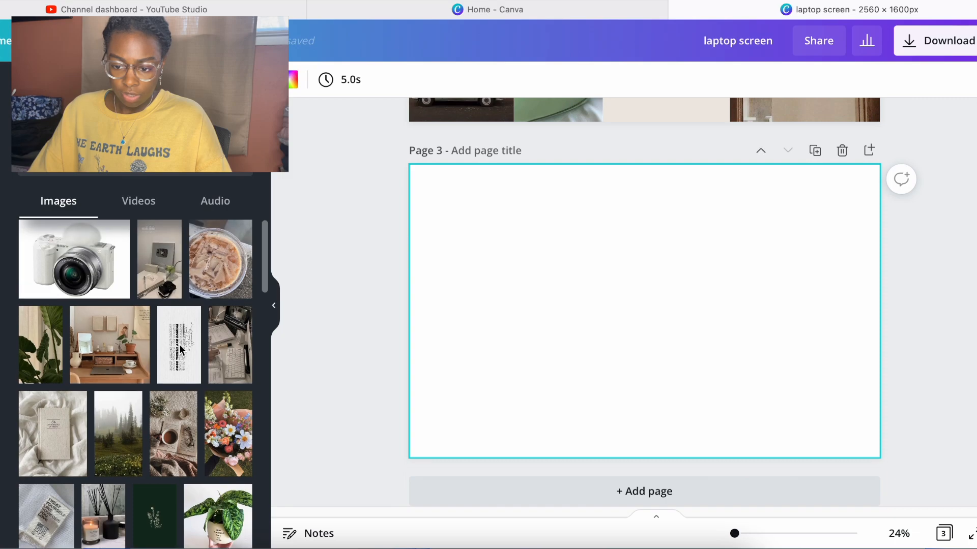
drag(162, 288, 434, 218)
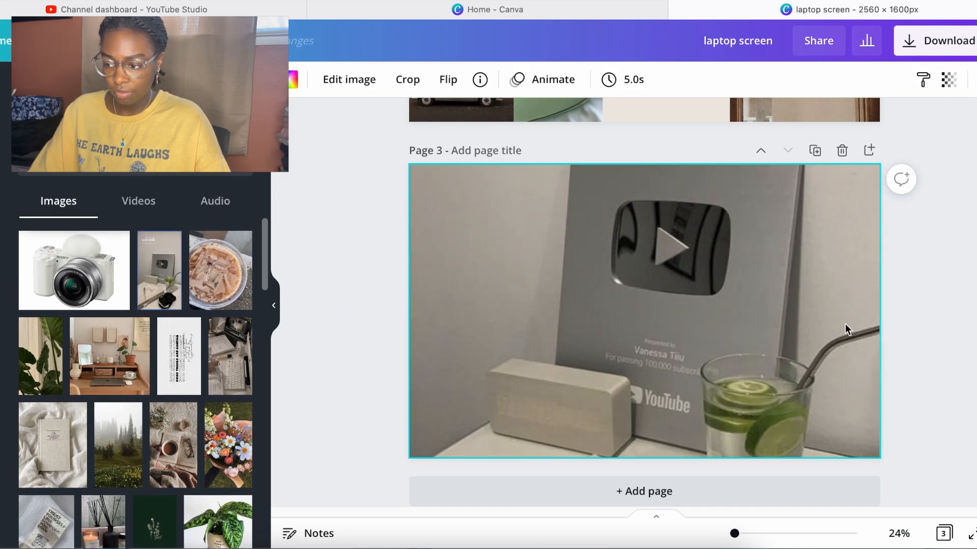
key(Delete)
drag(176, 260, 515, 266)
drag(545, 345, 482, 290)
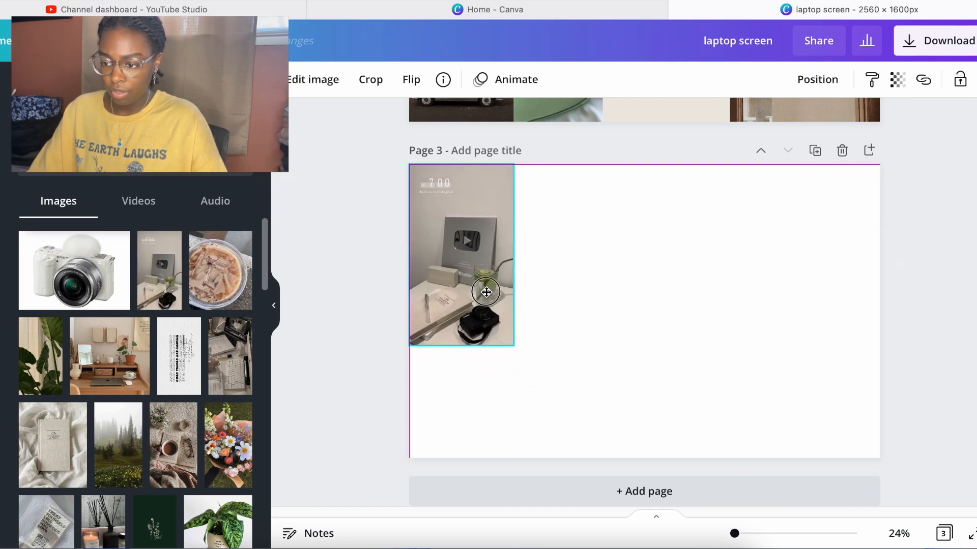
click(615, 337)
Add the iced coffee photo, shrink it and place it in the lower-right corner of page 3.
click(216, 284)
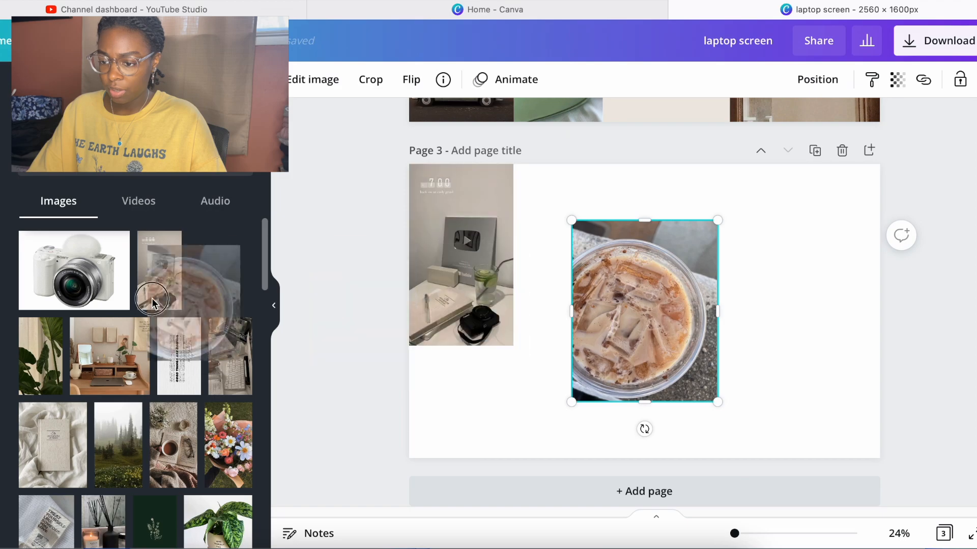
drag(576, 233, 625, 278)
drag(646, 316, 814, 378)
click(704, 356)
Add the "Good things are coming" quote image to the middle of page 3 and resize it.
drag(178, 356, 582, 132)
drag(621, 202, 632, 220)
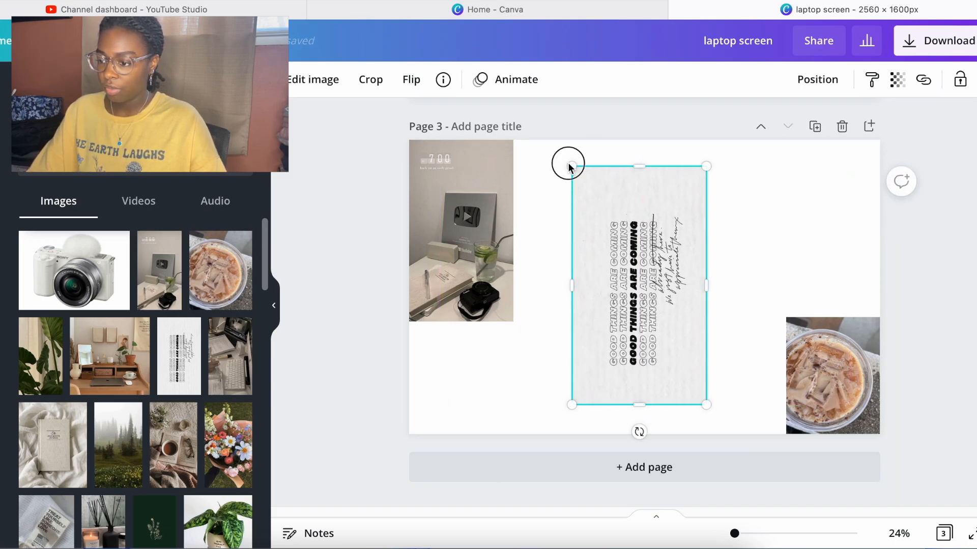
drag(568, 164, 567, 142)
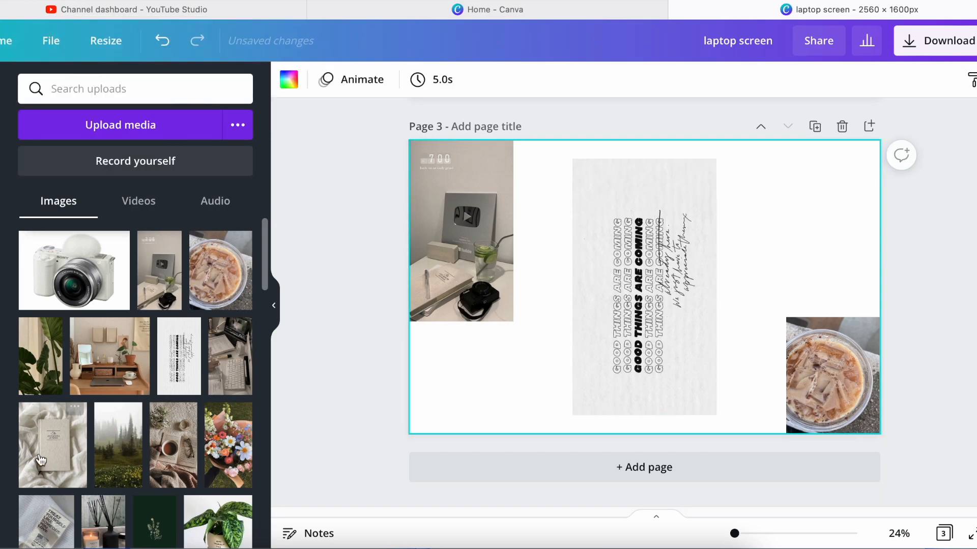
Add the wooden desk photo and fit it into the lower-left corner under the YouTube plaque photo.
click(109, 356)
drag(681, 277, 539, 333)
drag(595, 253, 560, 287)
Place the laptop and keyboard photo in the upper-right corner and the flower bouquet photo beside the iced coffee.
click(230, 356)
drag(642, 303, 828, 227)
click(228, 445)
drag(656, 298, 772, 340)
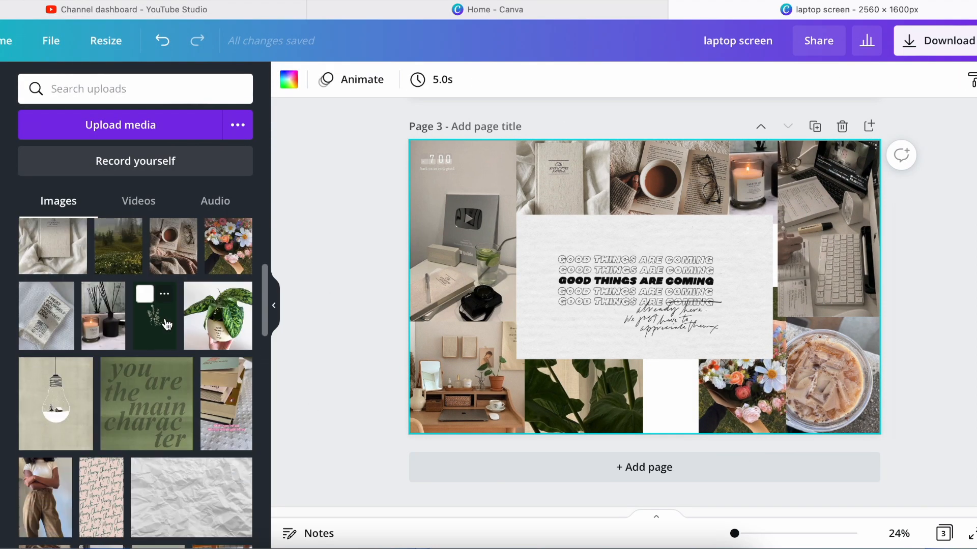
Add the white camera photo, shrink it and fit it into the bottom gap between the plant and the flowers.
scroll(135, 356, up, 5)
click(73, 269)
drag(787, 390, 593, 254)
drag(550, 218, 669, 392)
Enlarge the laptop and keyboard photo slightly, then shift the flower bouquet and camera photos to the right.
click(787, 202)
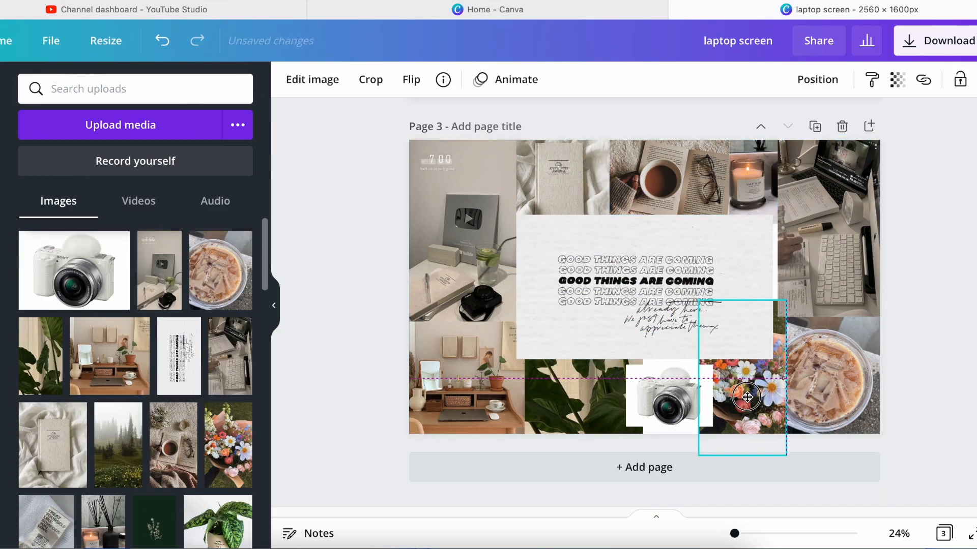
drag(776, 317, 761, 333)
drag(743, 393, 751, 394)
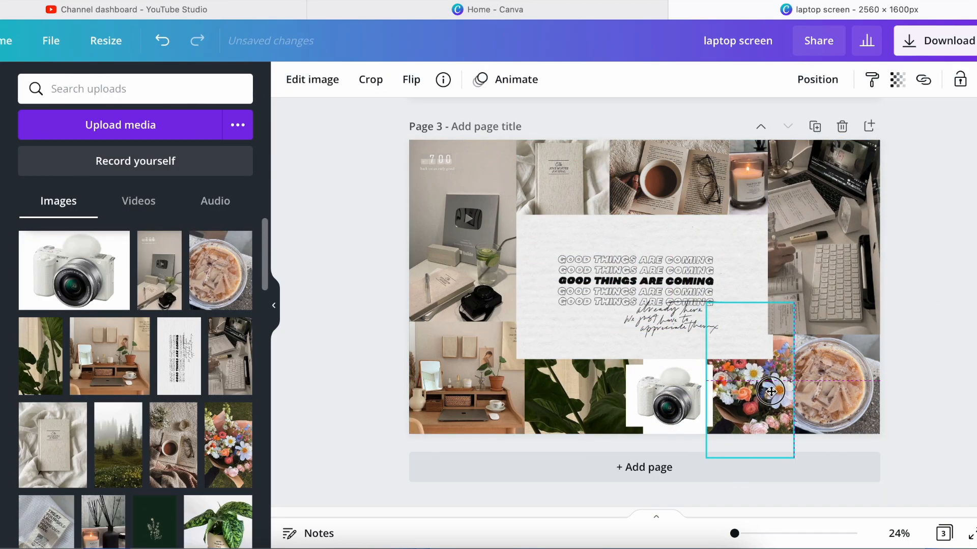
drag(668, 397, 673, 403)
Adjust the plant photo to fill the gap beside the camera and bring the central quote image to the front.
click(584, 394)
drag(583, 460, 481, 338)
drag(586, 376, 623, 433)
scroll(146, 432, down, 3)
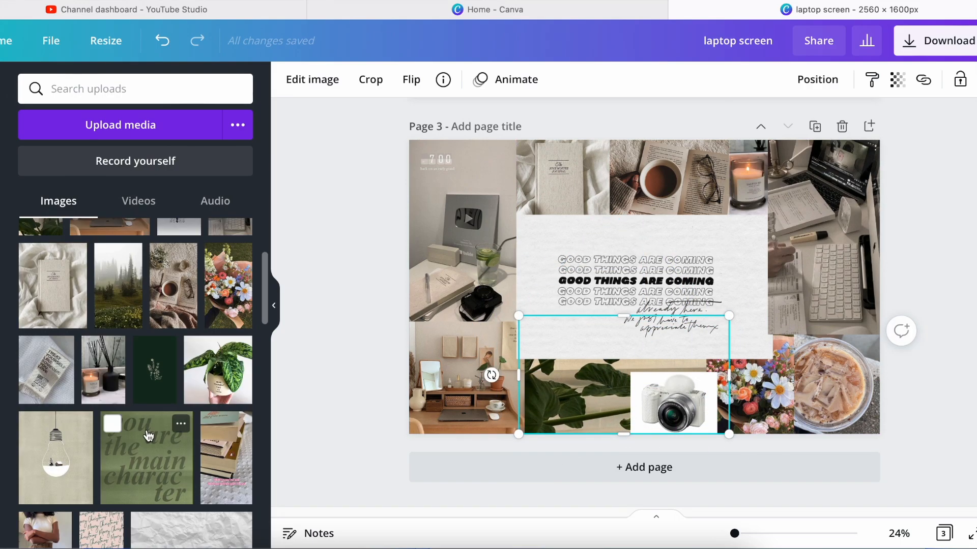
click(817, 79)
click(965, 291)
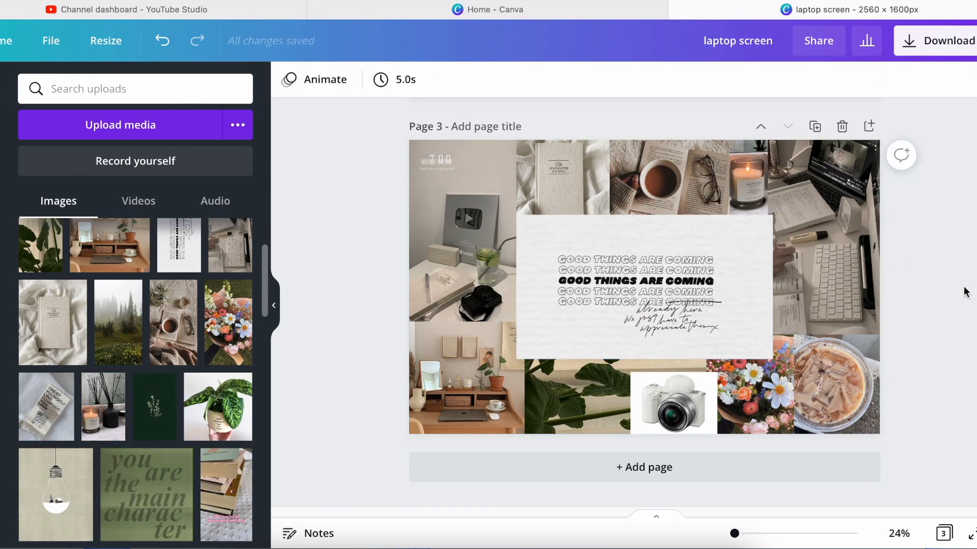
Inspect the layering options of the quote image and the plant photo's extent, and hide the side panel to view the collage.
click(673, 262)
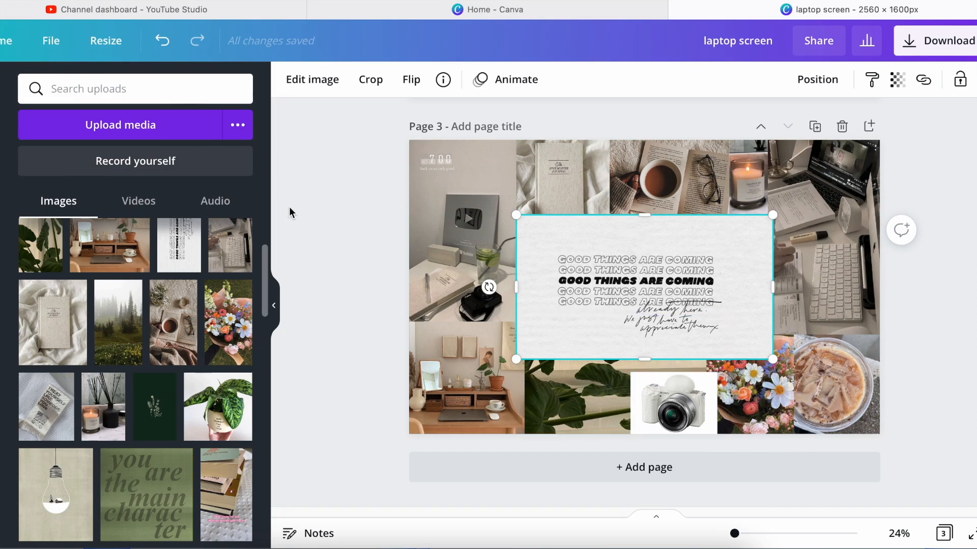
click(349, 235)
click(653, 248)
click(819, 82)
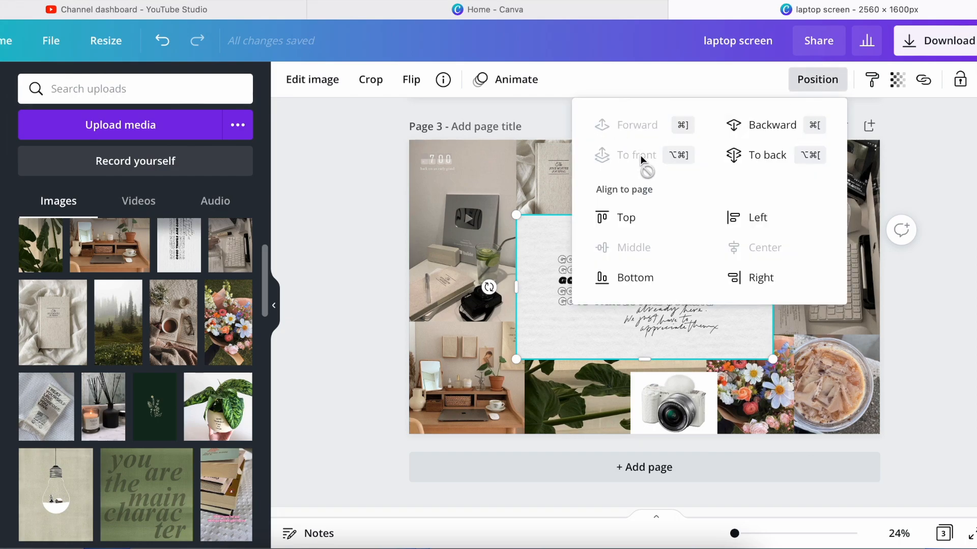
click(367, 338)
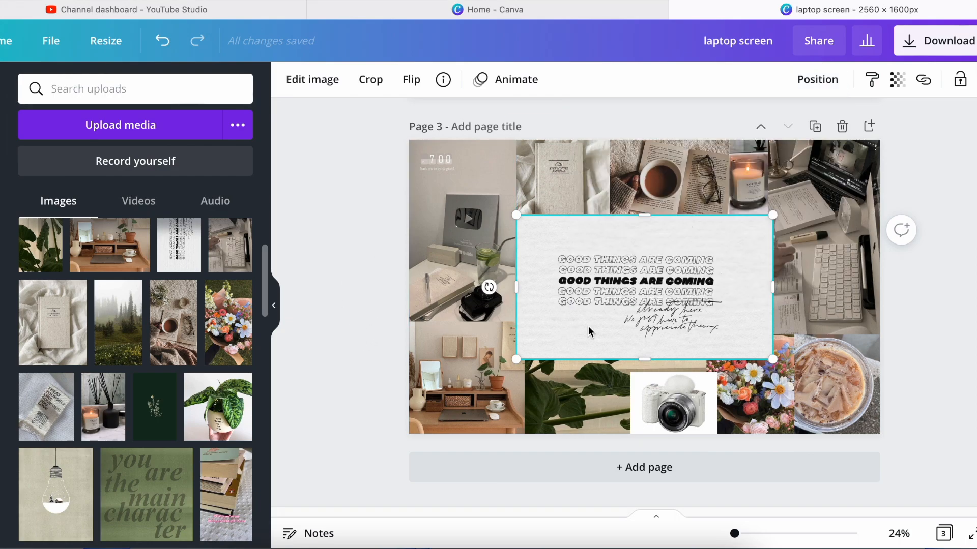
click(310, 309)
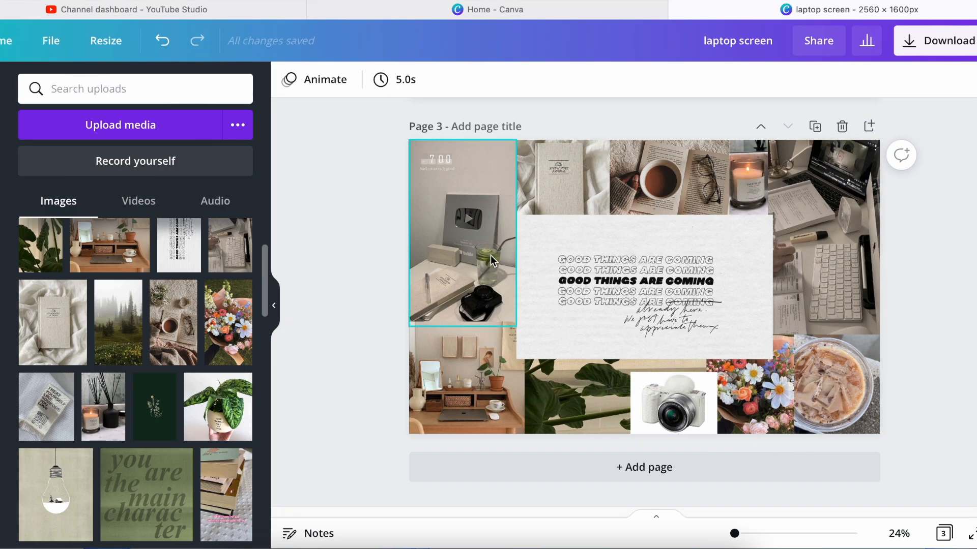
click(661, 287)
click(593, 389)
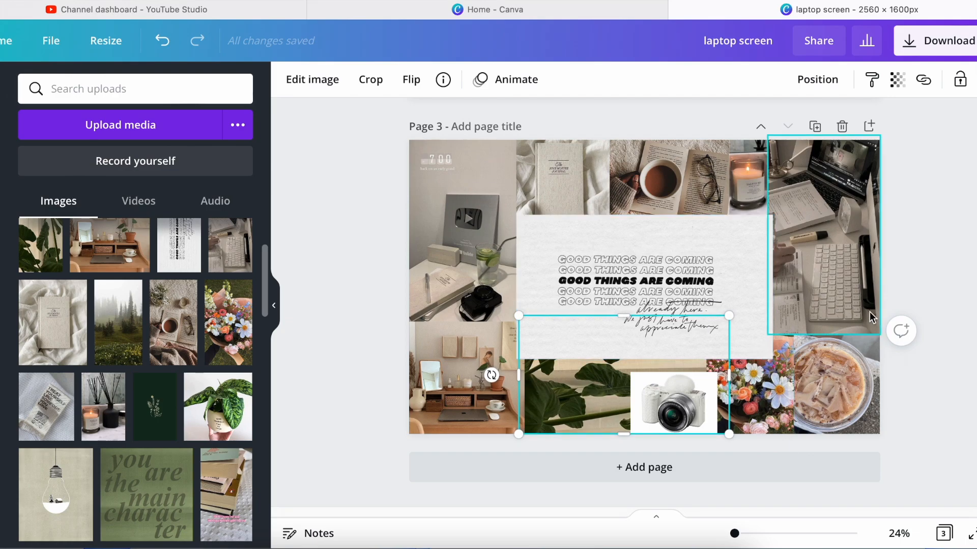
click(952, 273)
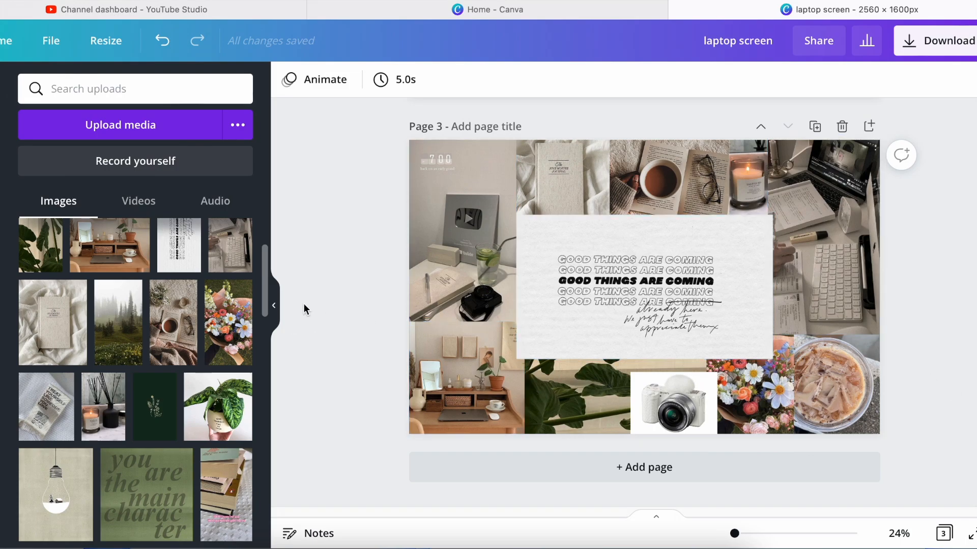
click(274, 305)
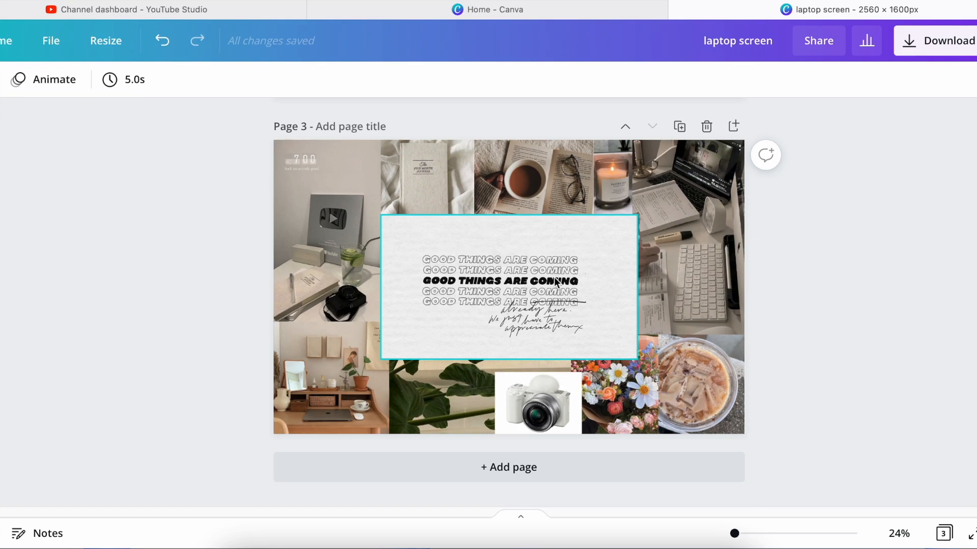
Open the iPad screen and iPhone screen designs from the recent designs on the Canva home page.
click(600, 19)
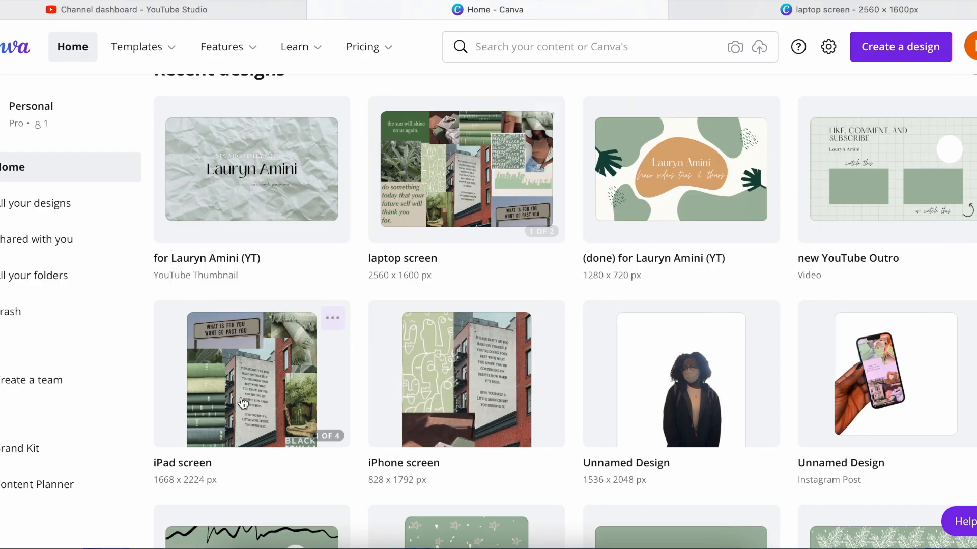
click(251, 379)
click(429, 8)
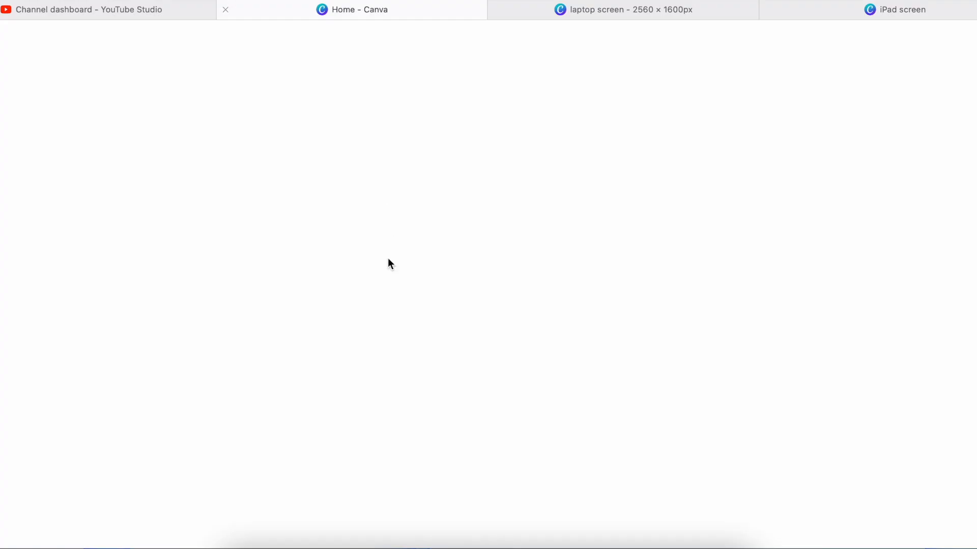
click(428, 397)
Add a blank fifth page to the iPad screen design and hide the side panel.
click(713, 11)
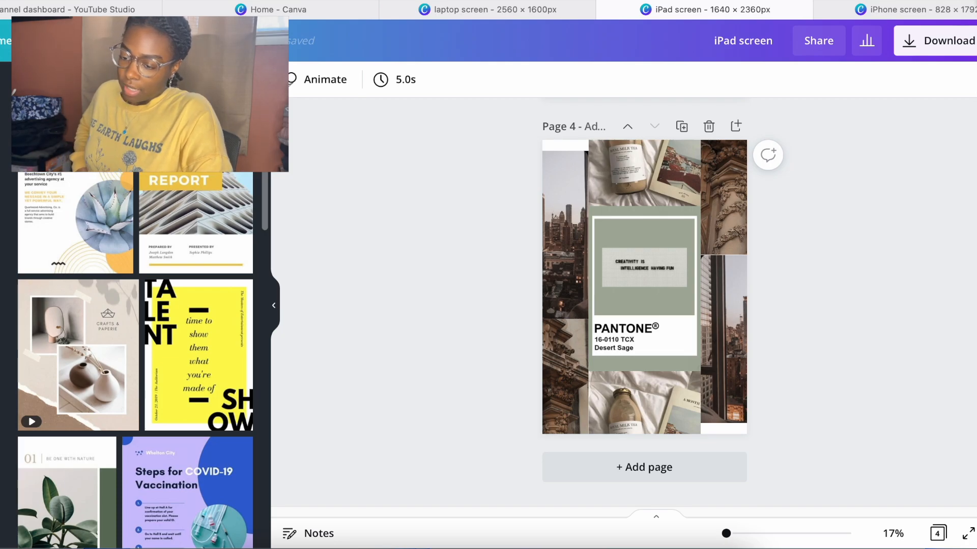
click(655, 478)
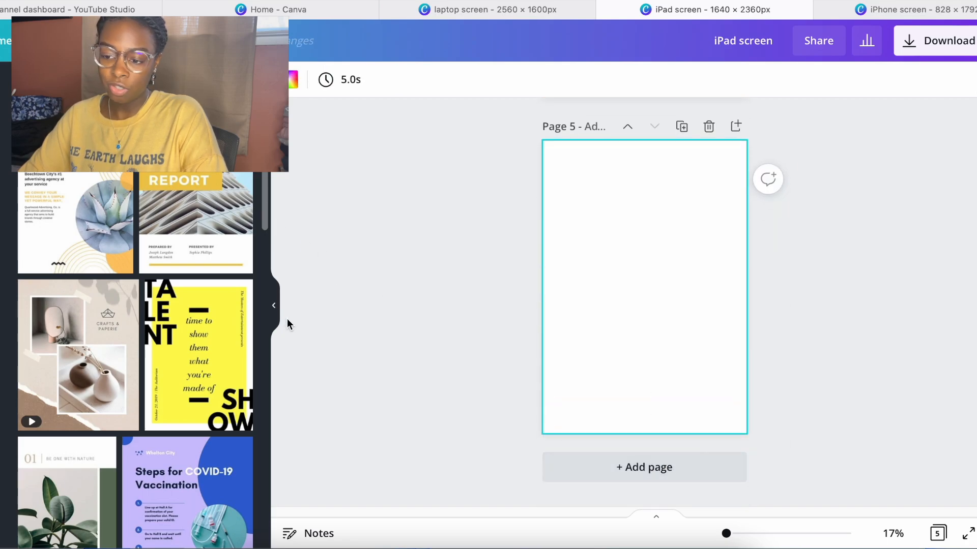
click(273, 306)
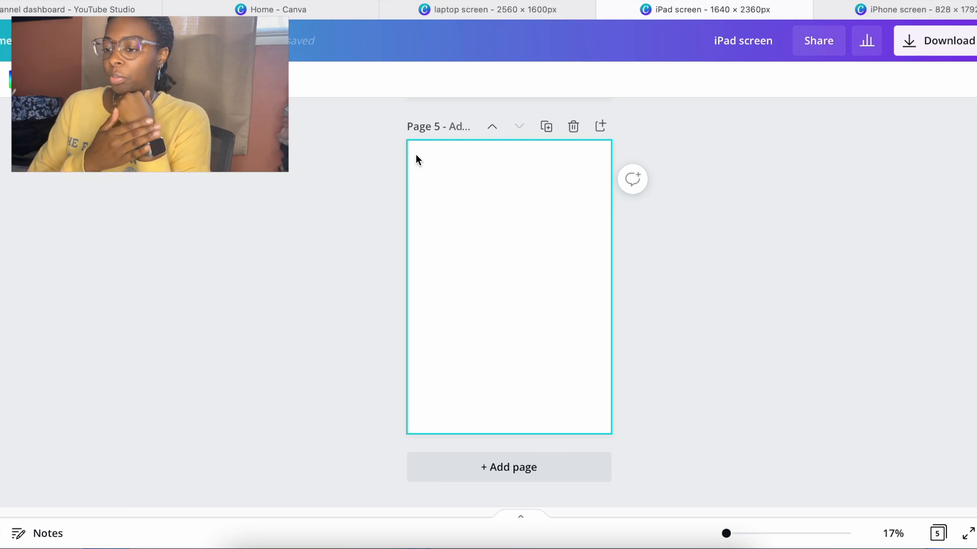
Copy the quote image from the laptop screen collage onto the iPad design's blank page and move it to the centre.
click(284, 11)
click(501, 14)
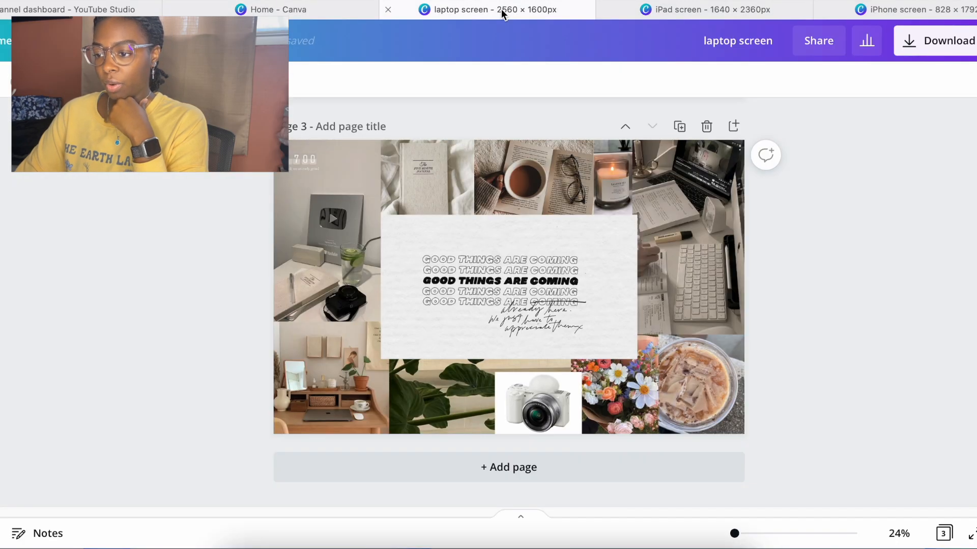
click(516, 284)
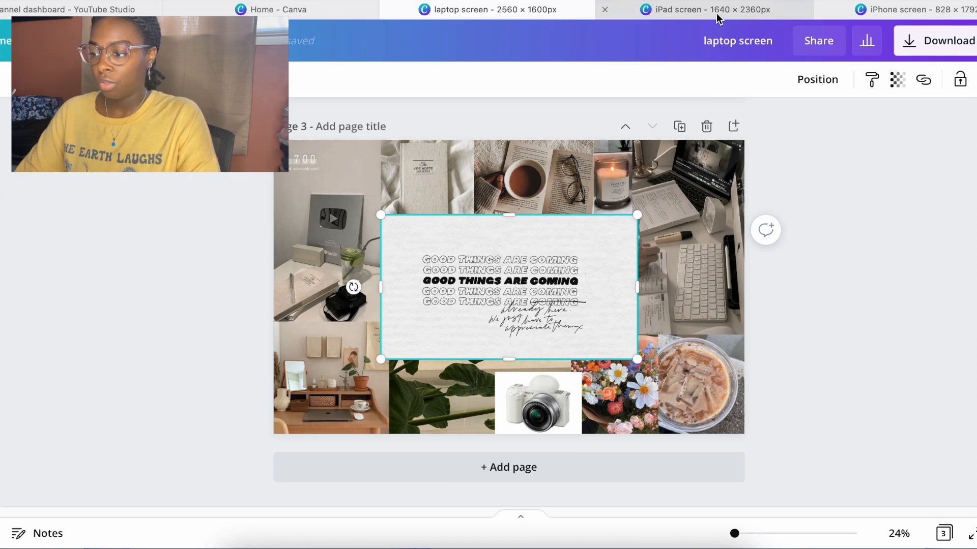
click(743, 10)
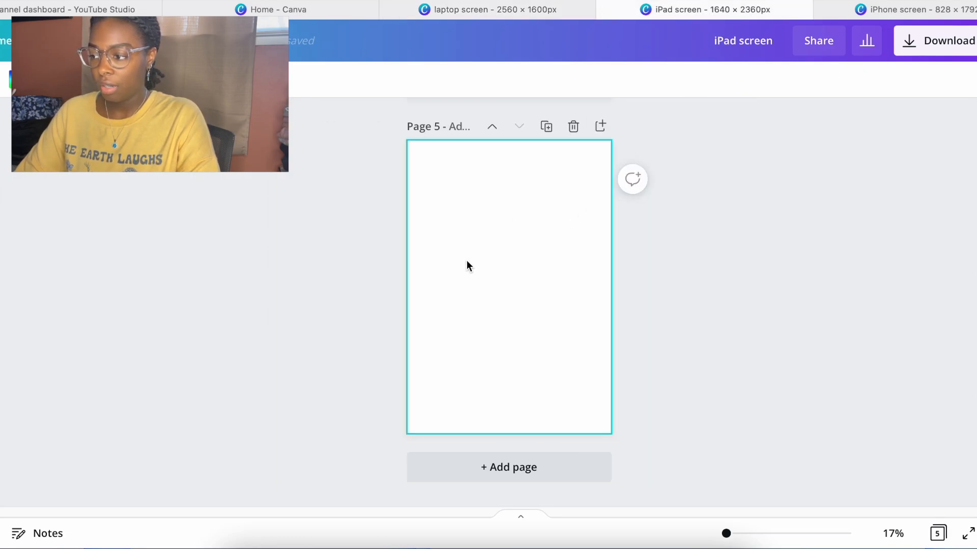
key(super+v)
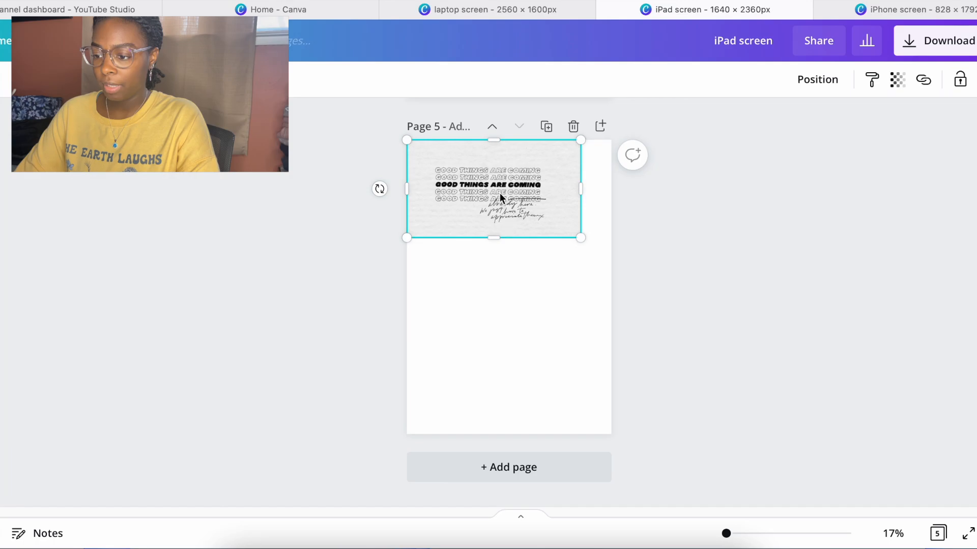
drag(501, 197, 517, 289)
click(526, 144)
Return to the laptop screen design and review the collage on page 3.
click(471, 20)
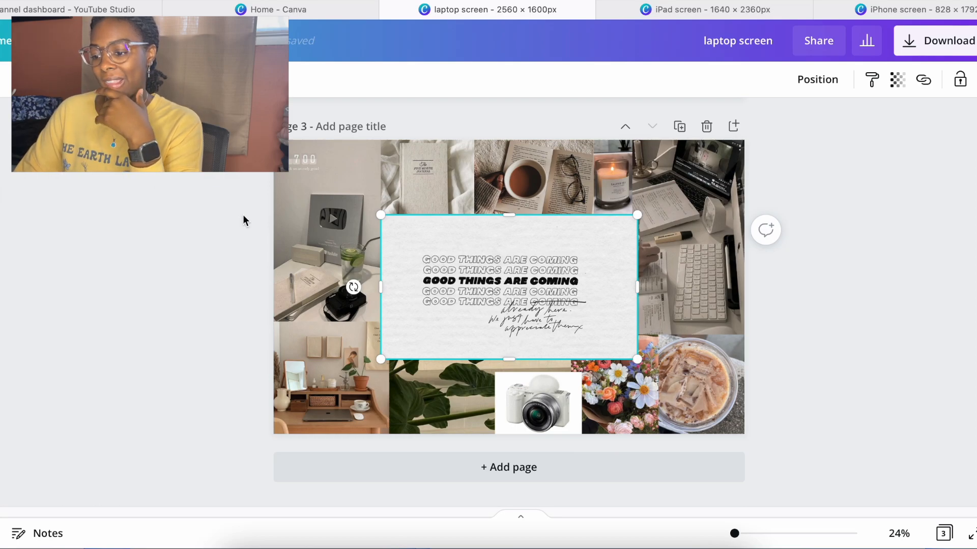
click(109, 369)
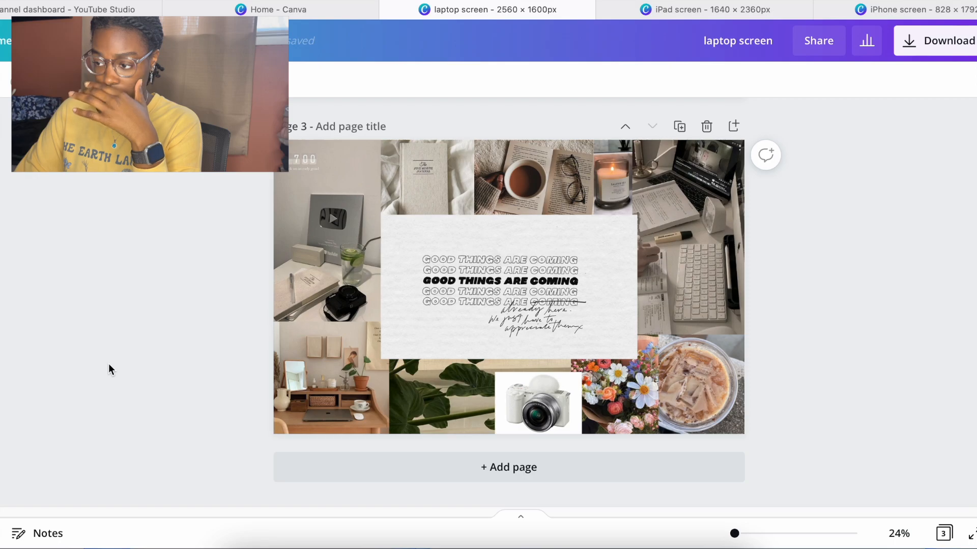
In the iPad screen design, layer the quote above the forest photo and fill the page's right half with the candle and keyboard desk photos.
click(737, 15)
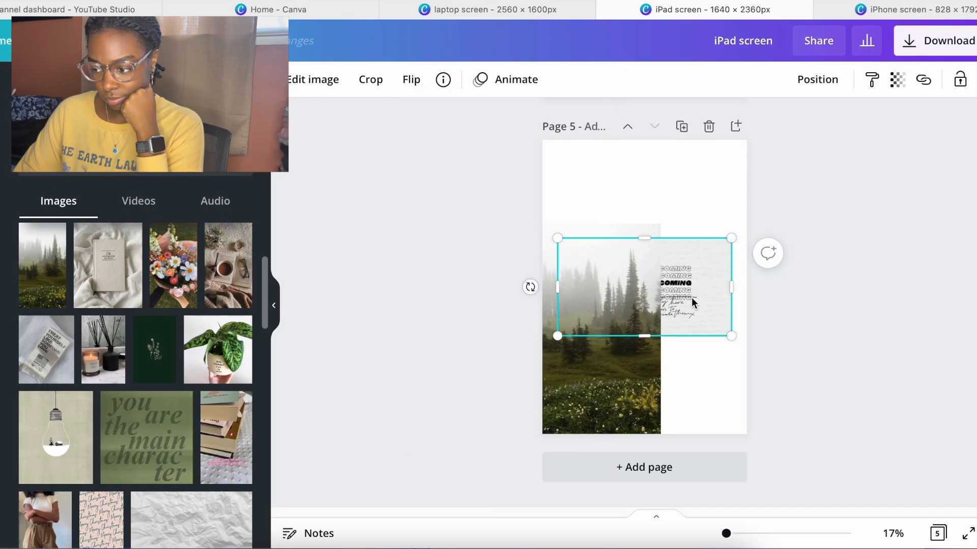
click(818, 80)
click(651, 137)
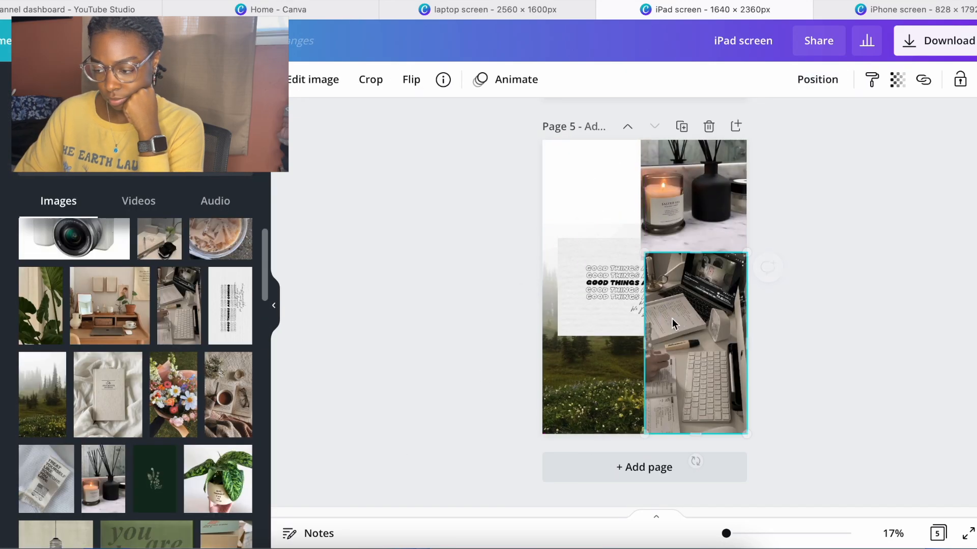
key(Escape)
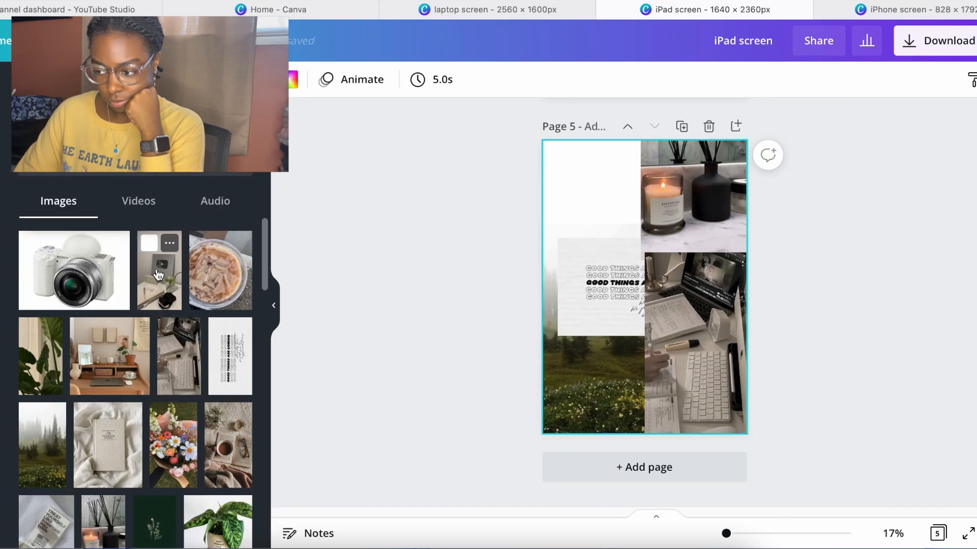
Place the YouTube plaque desk photo in the iPad page's upper-left area and bring the quote image to the front.
click(158, 275)
drag(666, 265, 613, 152)
click(603, 305)
click(818, 79)
click(639, 155)
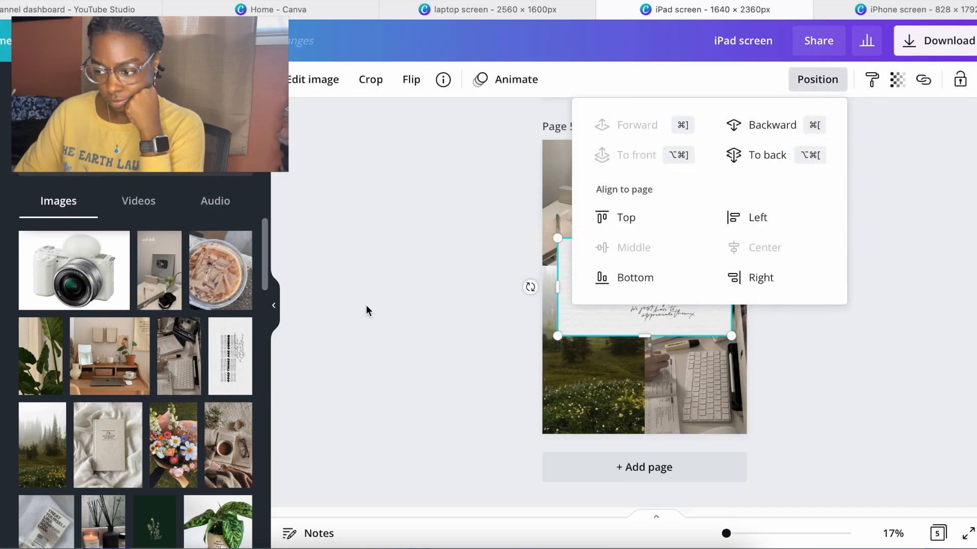
click(365, 306)
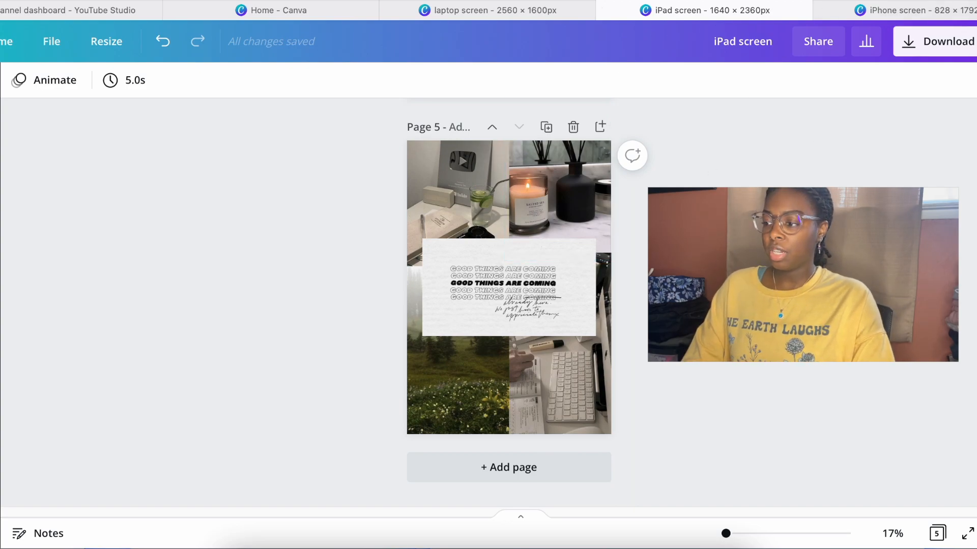
In the iPhone screen design, fill page 4 around the quote with the journal, green botanical, iced coffee, desk, "Treat yourself" and flower bouquet images.
click(944, 13)
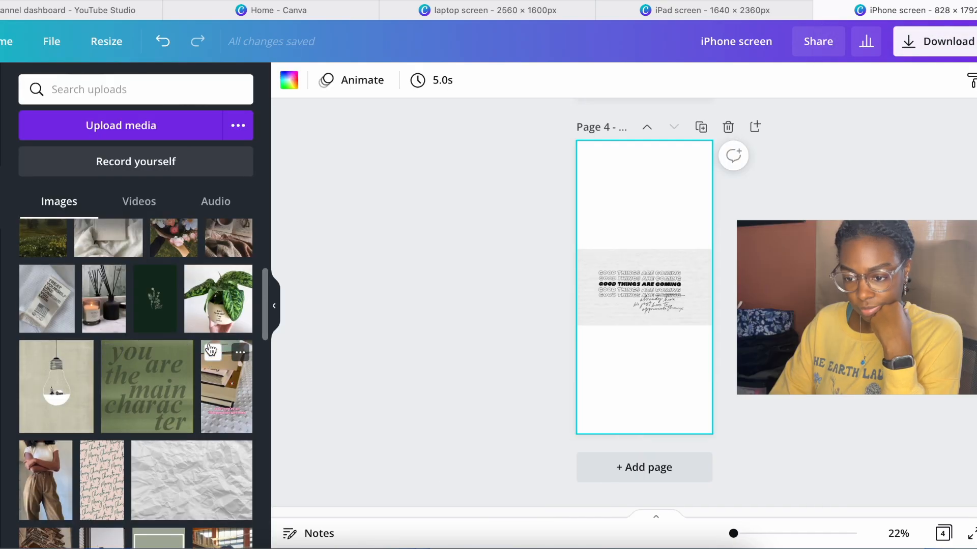
click(109, 329)
drag(619, 285, 673, 198)
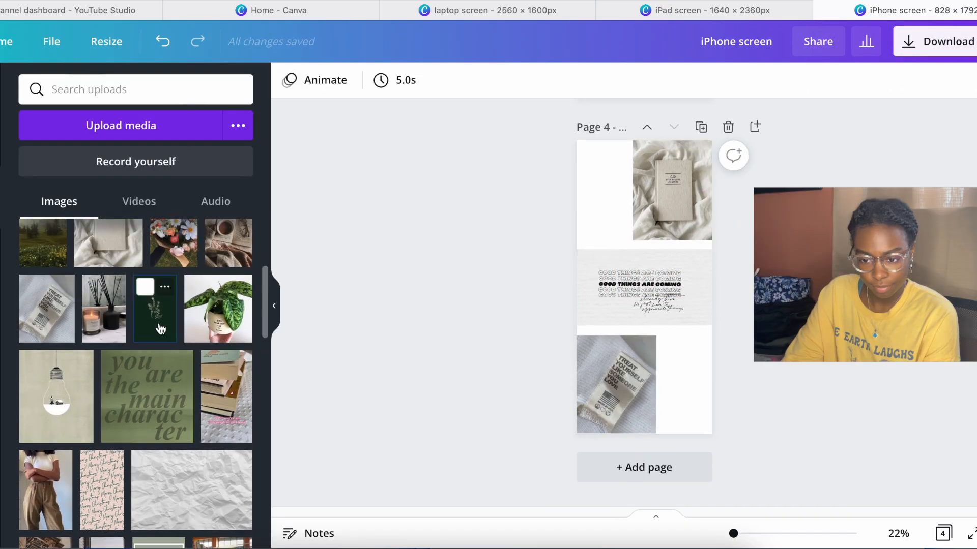
click(156, 305)
drag(653, 289, 621, 203)
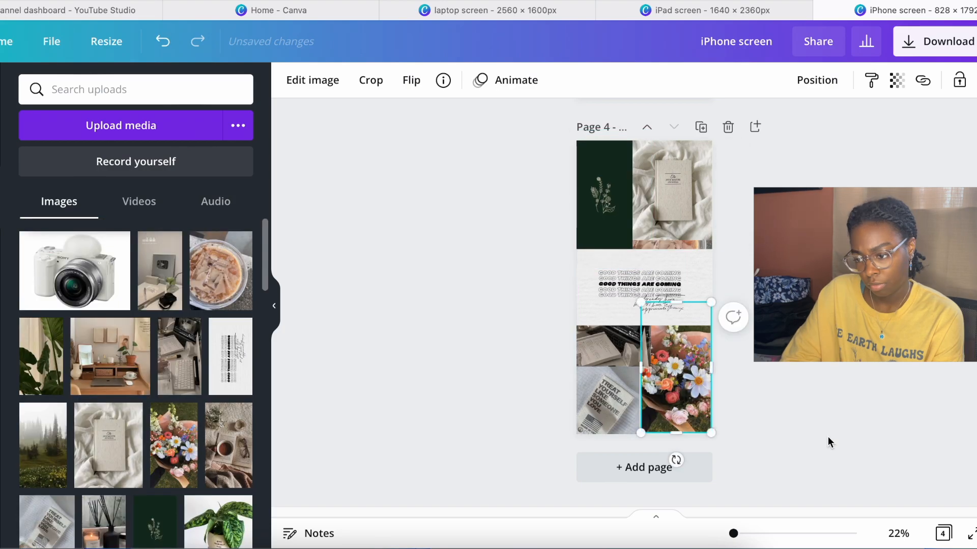
click(804, 413)
Review the finished quote collages in the laptop, iPad and iPhone screen designs.
click(526, 12)
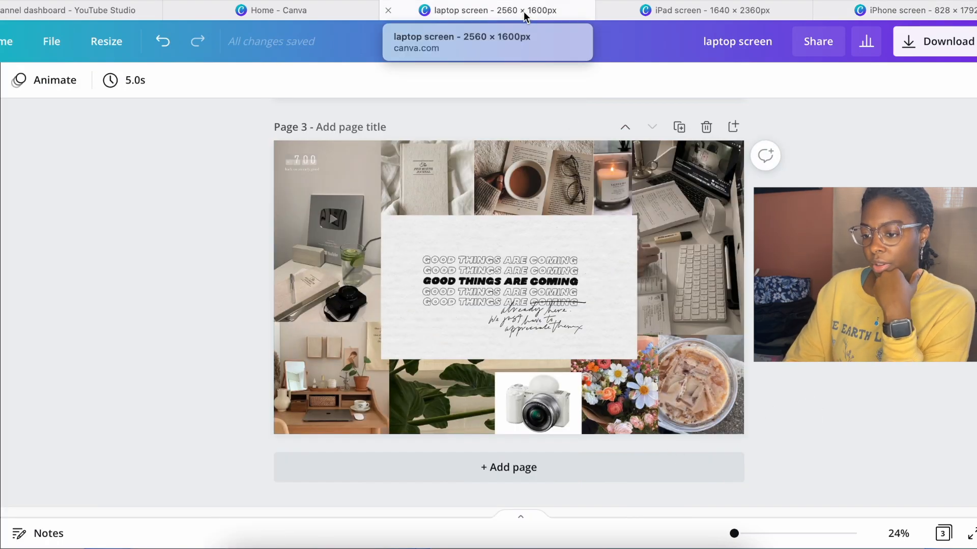
click(701, 15)
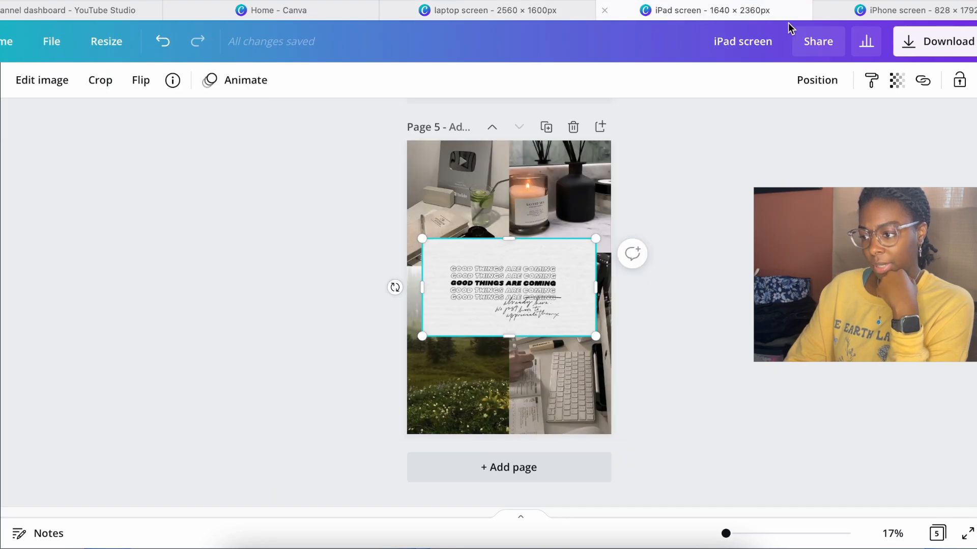
click(920, 11)
Download only page 3 of the laptop screen design as a PNG.
click(488, 11)
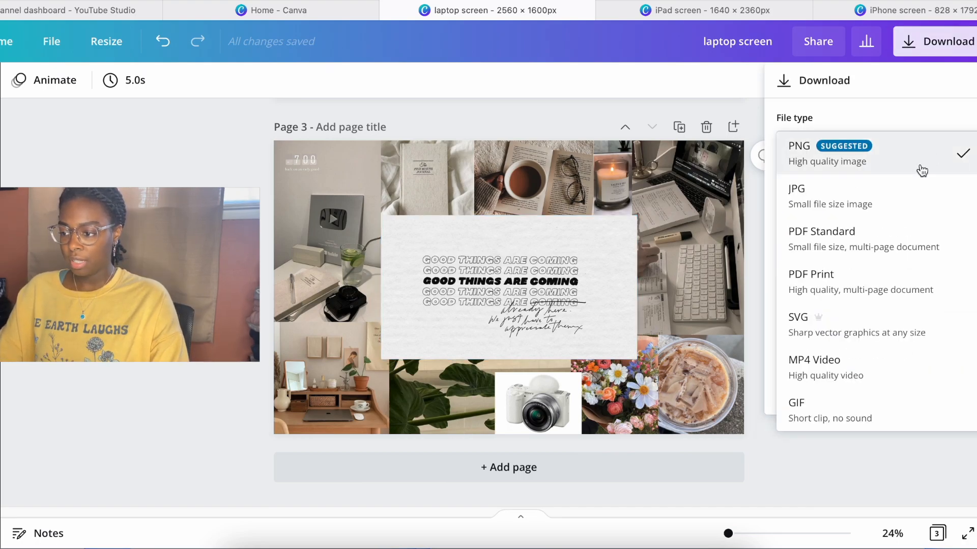
click(919, 167)
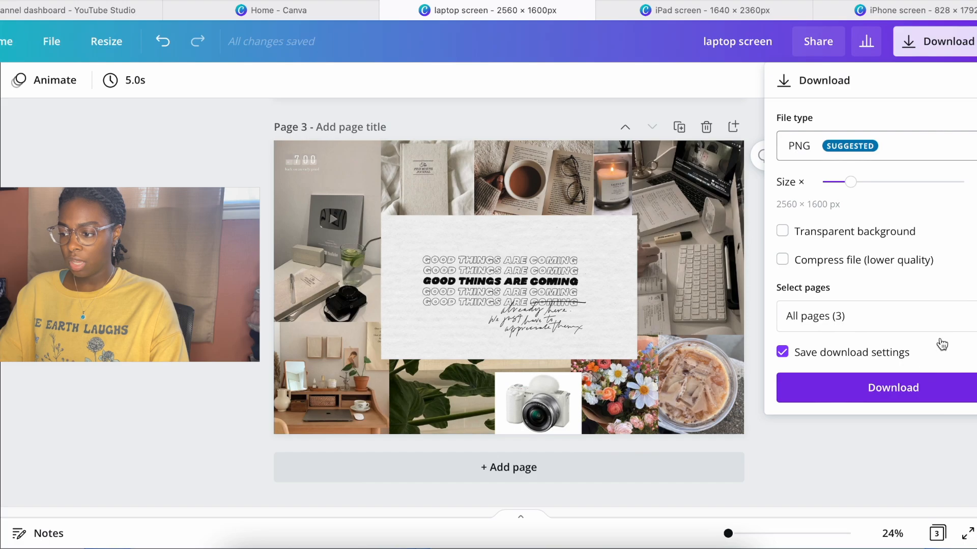
click(911, 316)
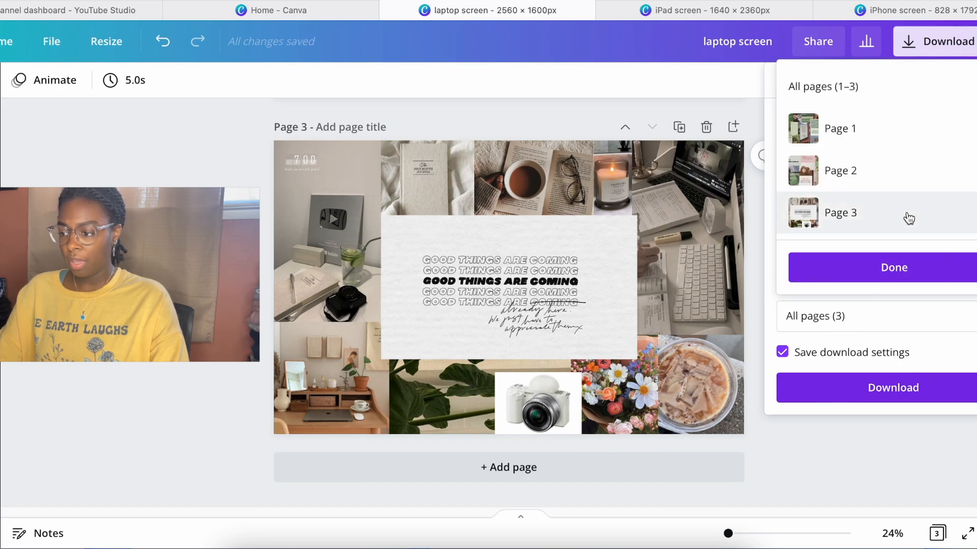
click(841, 213)
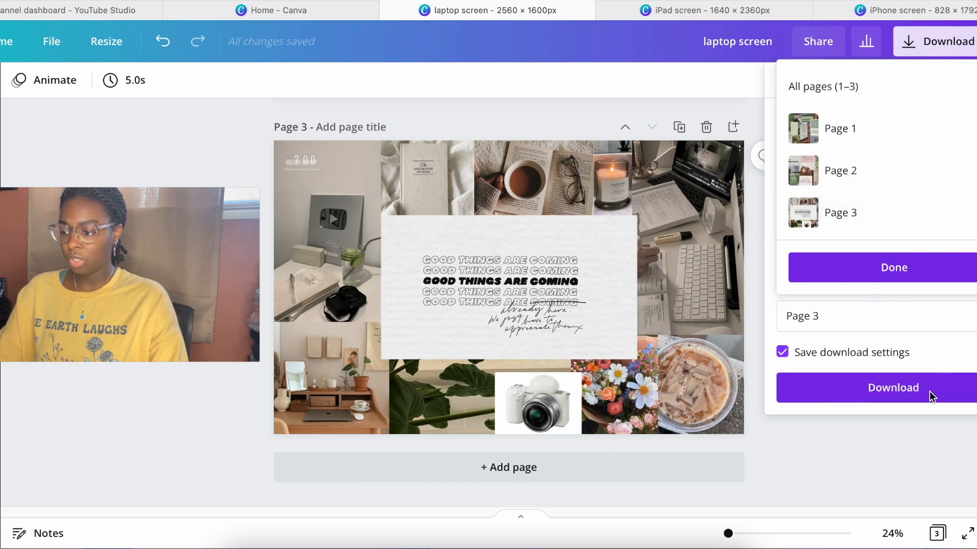
click(947, 268)
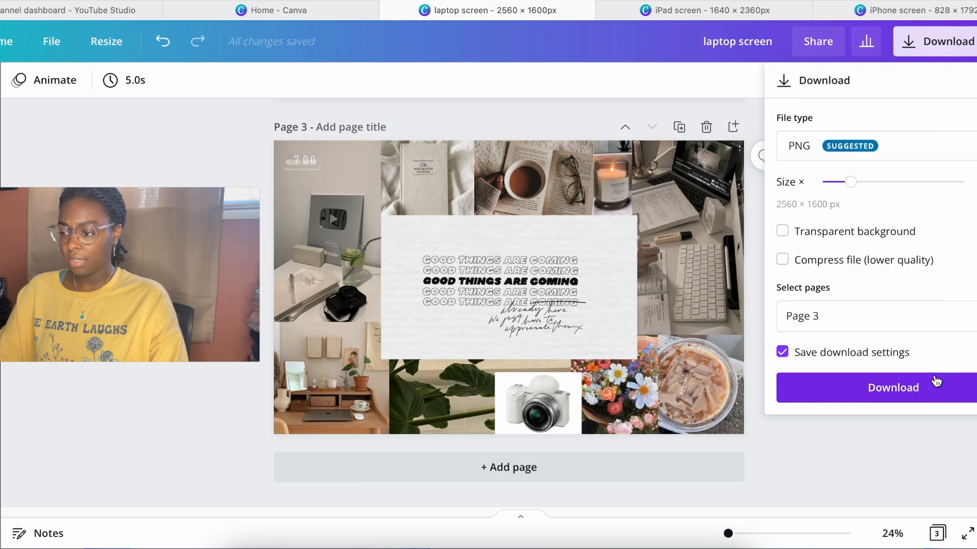
click(934, 400)
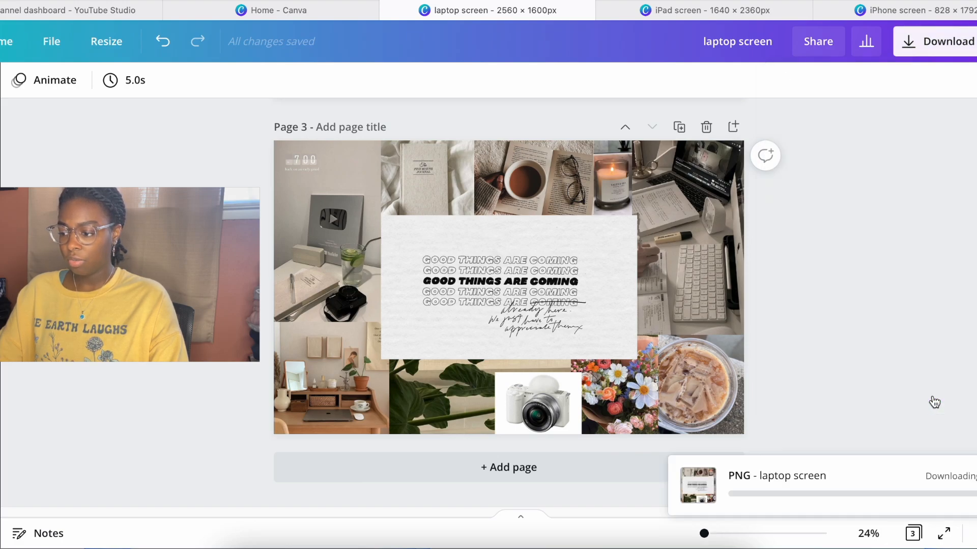